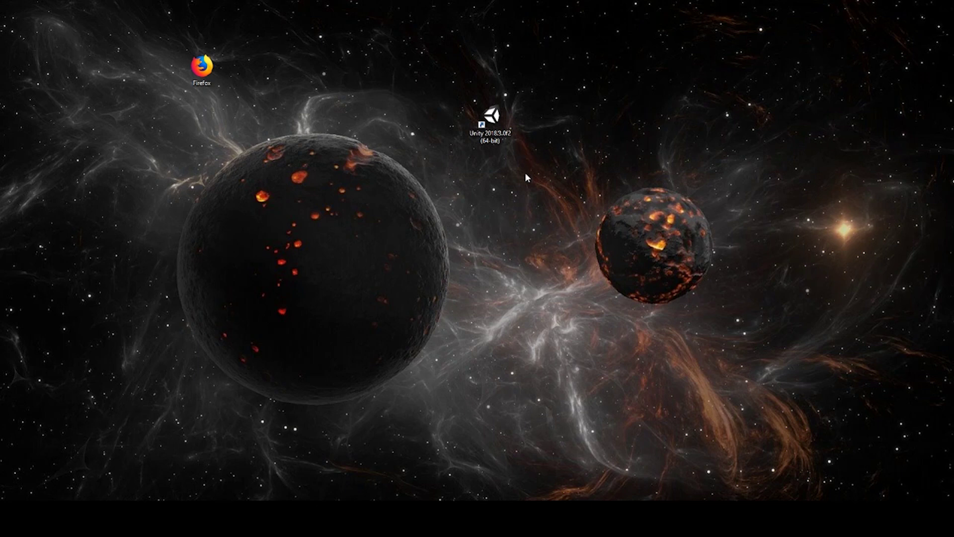
drag(457, 75, 592, 256)
click(413, 172)
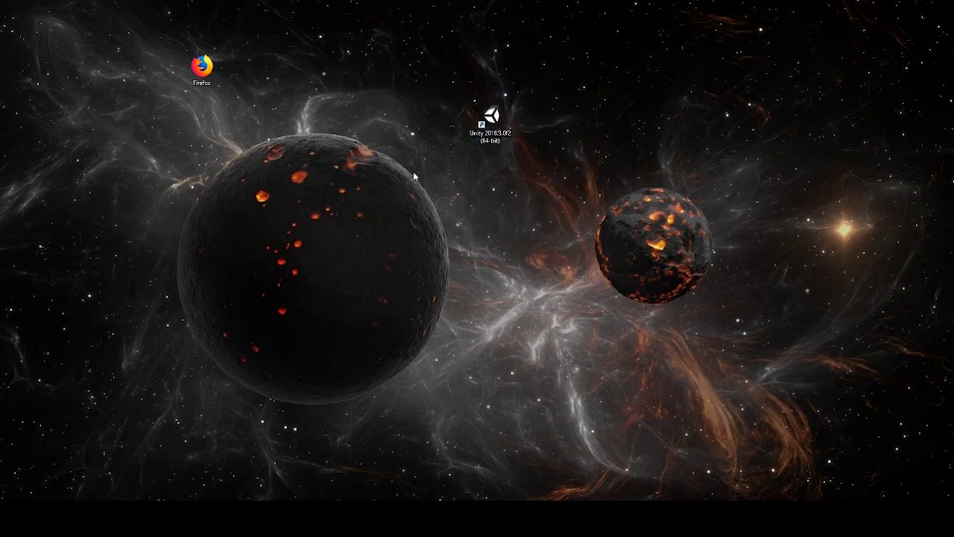
Step: Launch Unity 2018.3.0f2 and start setting up a new project
double_click(497, 134)
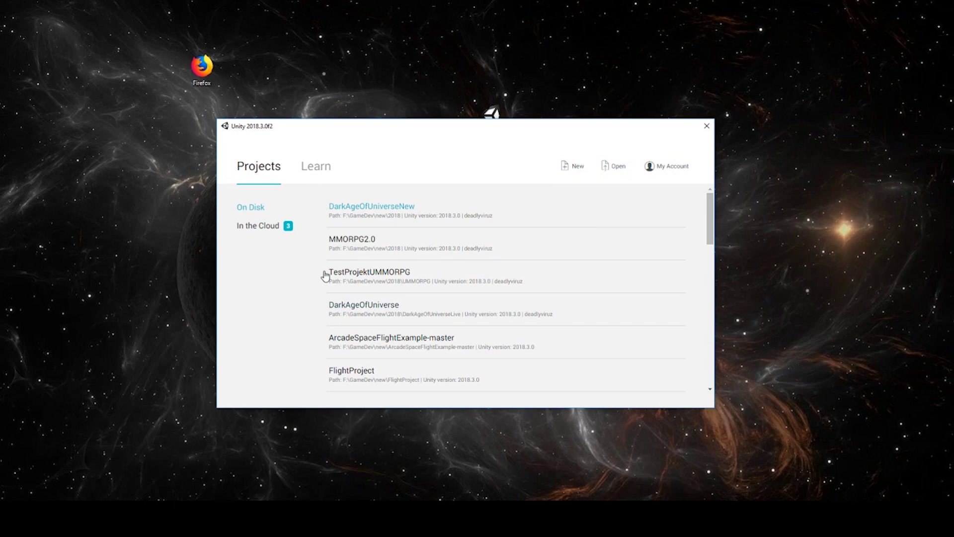
click(305, 162)
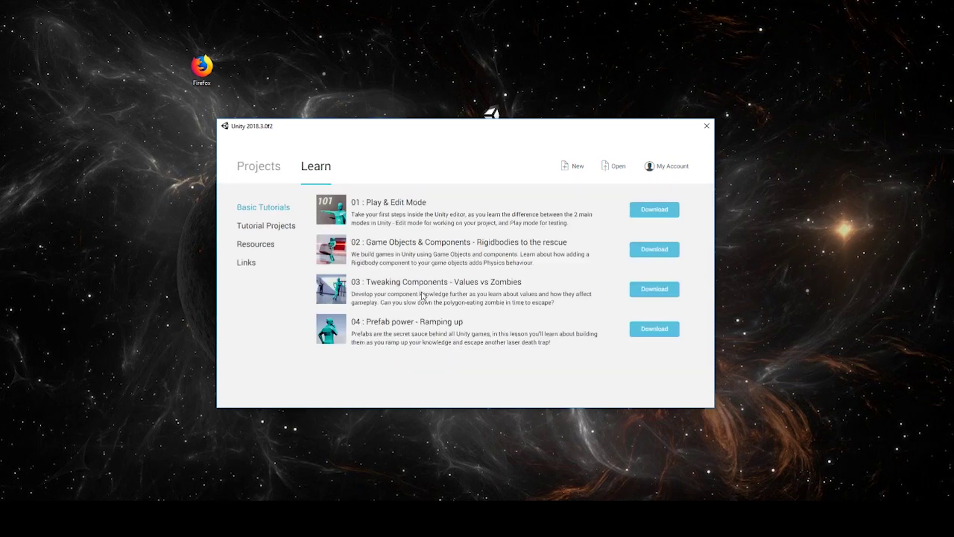
click(244, 171)
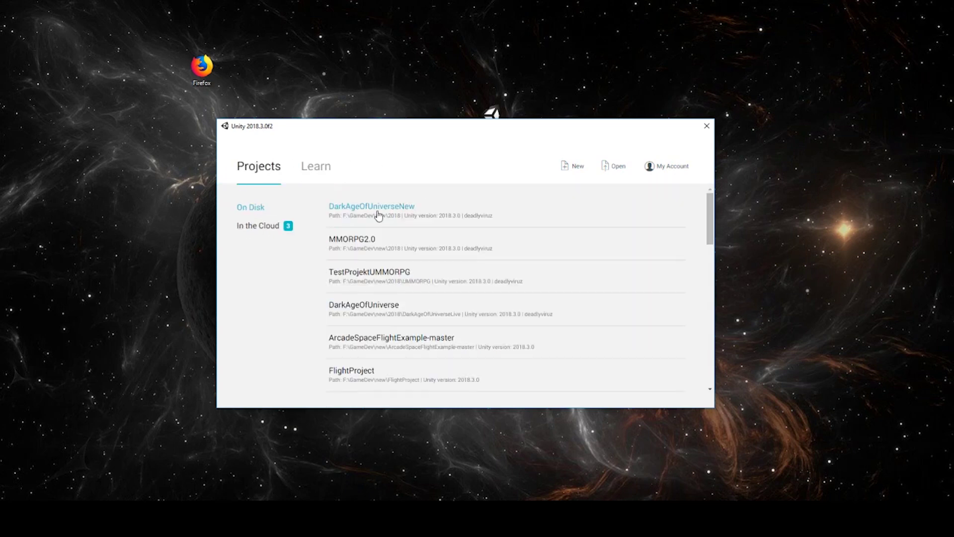
click(575, 172)
Step: Set the new project's location to F:\GameDev\new\2019\NewMMORPG
drag(374, 238, 316, 238)
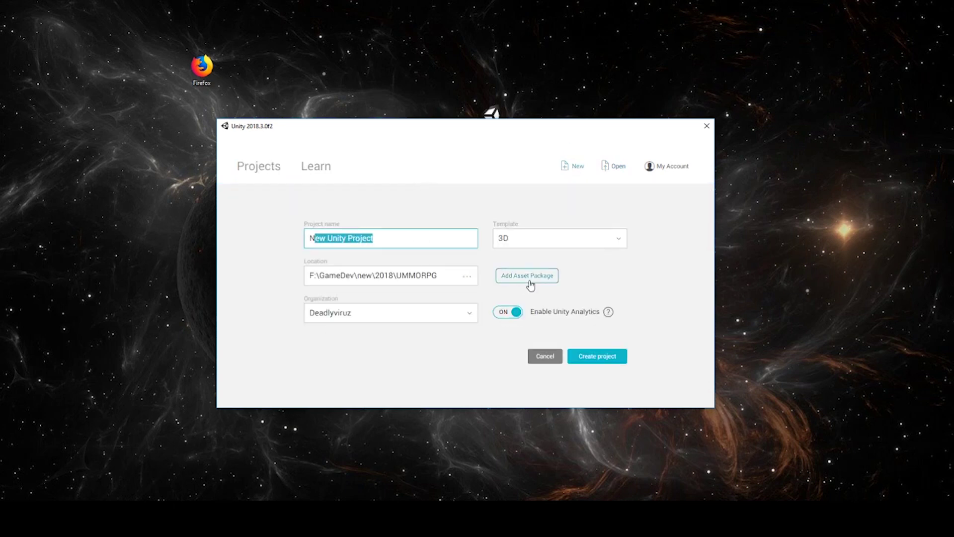
click(467, 277)
drag(437, 276, 396, 277)
key(BackSpace)
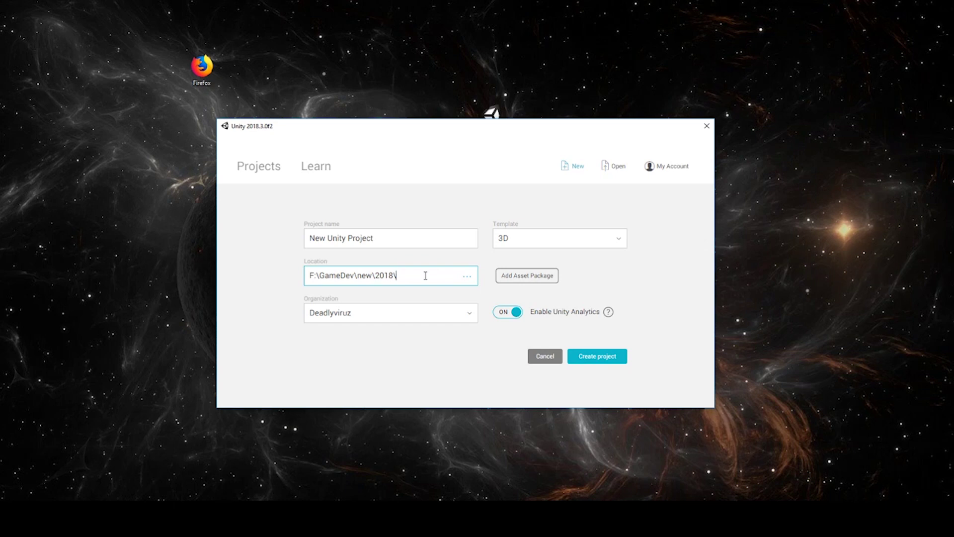
text(\)
text(New)
text(VideoSer)
key(BackSpace)
key(BackSpace)
key(BackSpace)
key(BackSpace)
key(BackSpace)
key(BackSpace)
key(BackSpace)
key(BackSpace)
text(MMORPG)
Step: Name the project MMORPG2.0 and create it with the 3D template
key(shift+Tab)
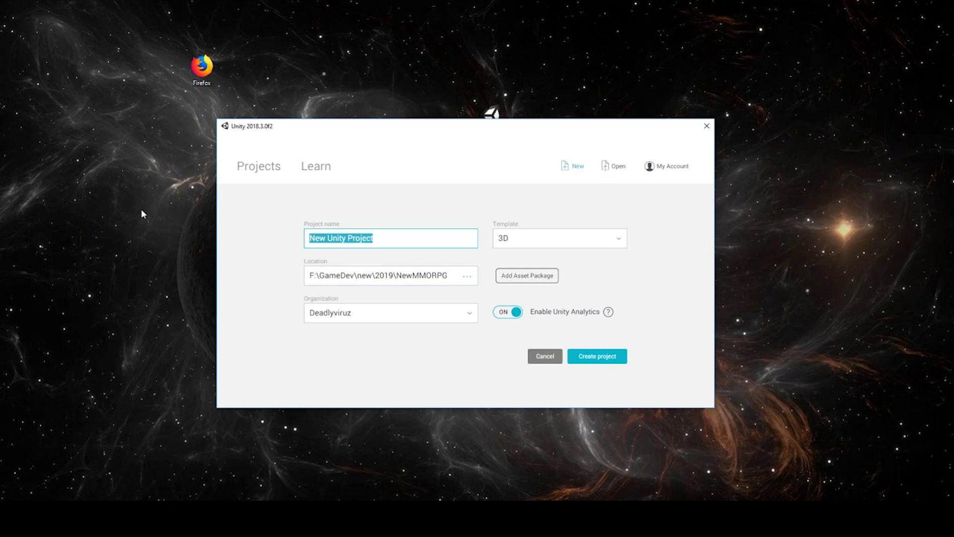
text(MM)
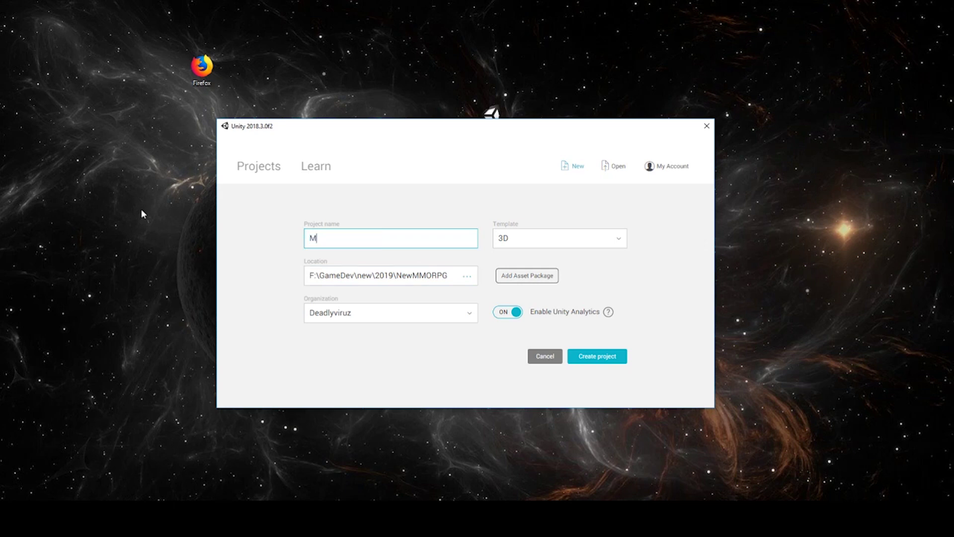
key(BackSpace)
text(Mo)
key(BackSpace)
text(ORPG2.0)
click(602, 356)
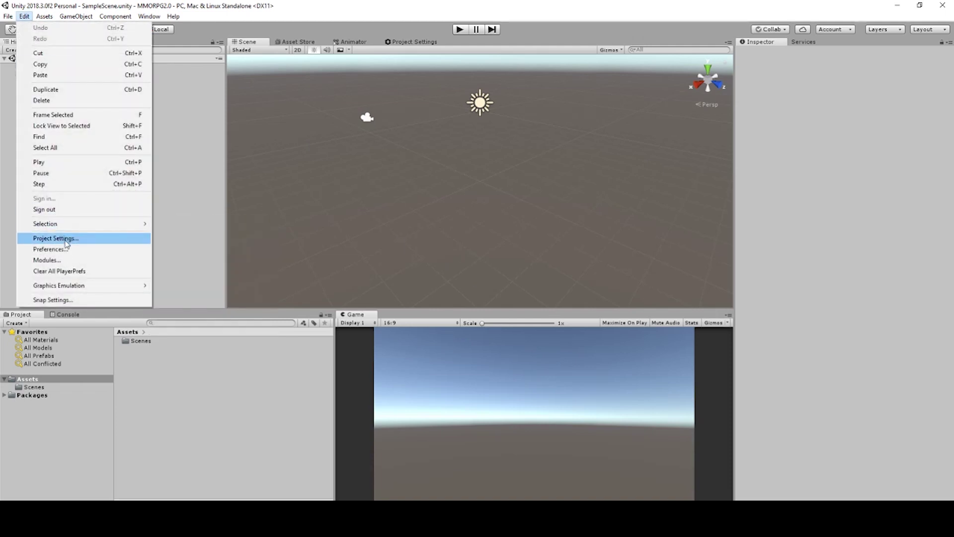
Step: Open the project settings and show the Player category with its configuration options
mouse_move(71, 226)
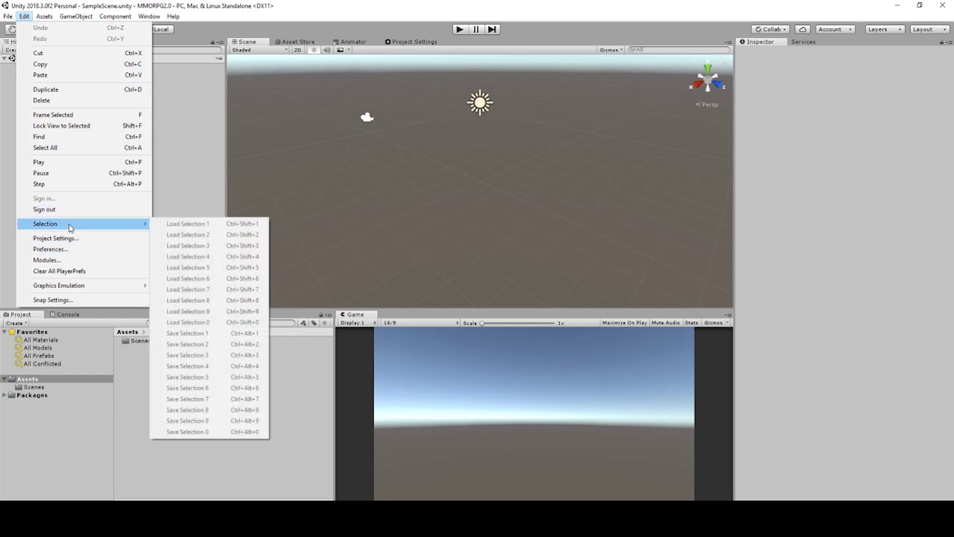
mouse_move(39, 18)
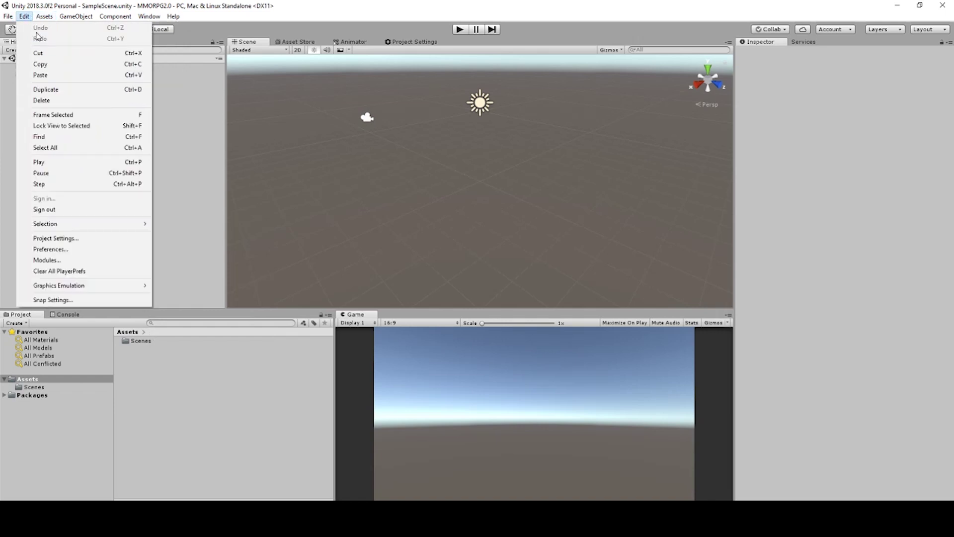
click(68, 239)
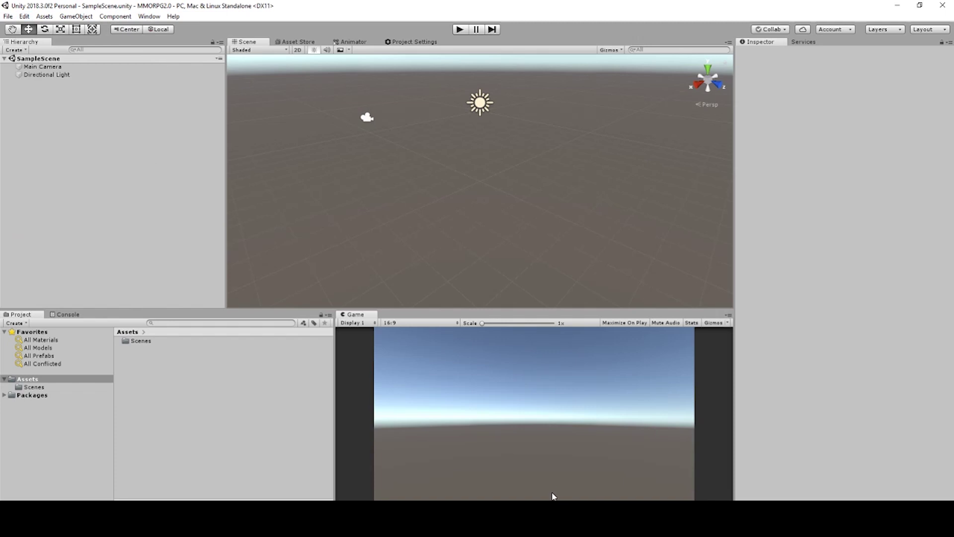
click(328, 519)
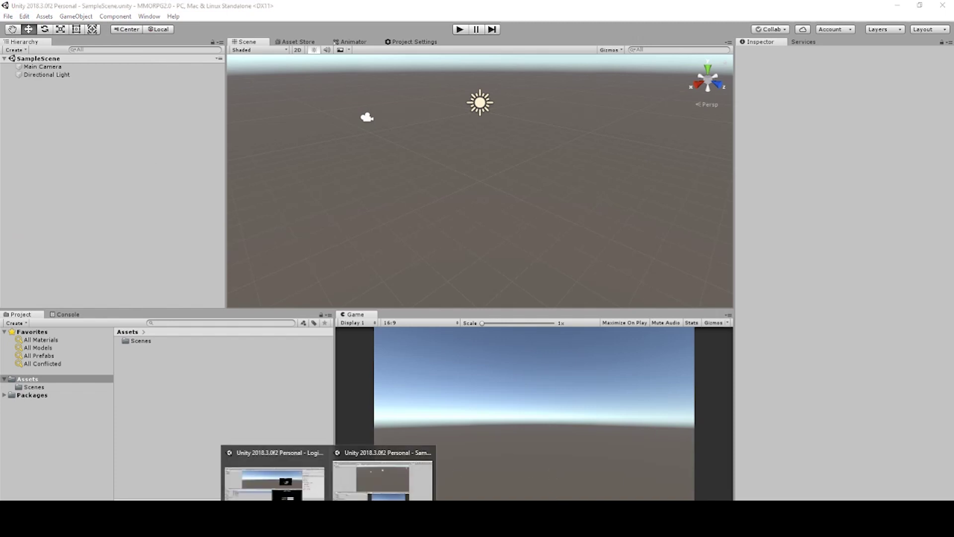
click(407, 43)
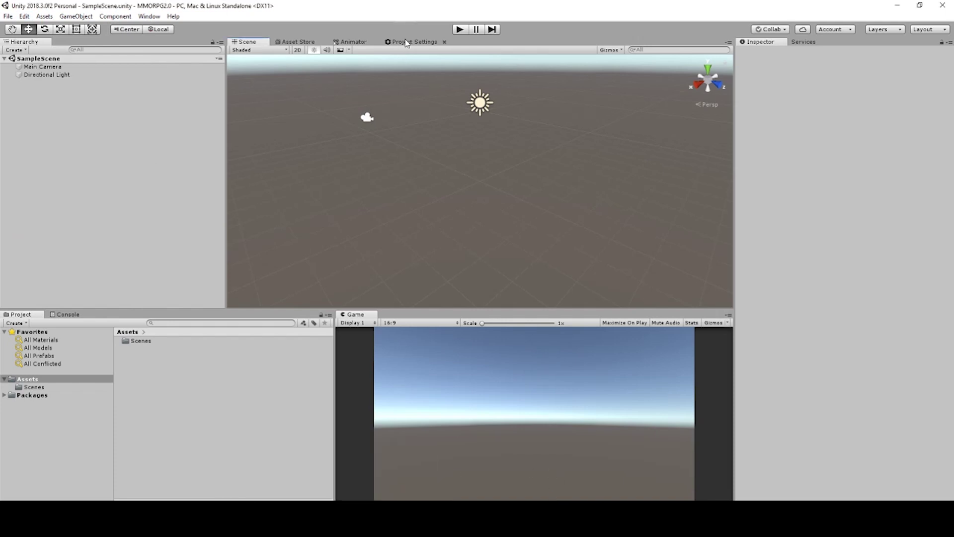
click(407, 42)
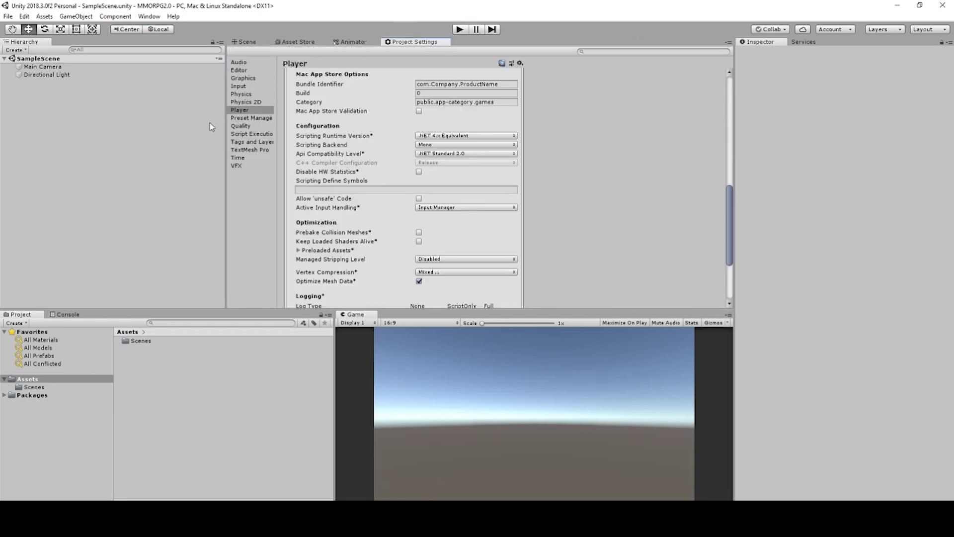
click(244, 112)
Step: Select .NET 4.x Equivalent as the scripting runtime version and .NET Standard 2.0 as the API compatibility level
click(431, 137)
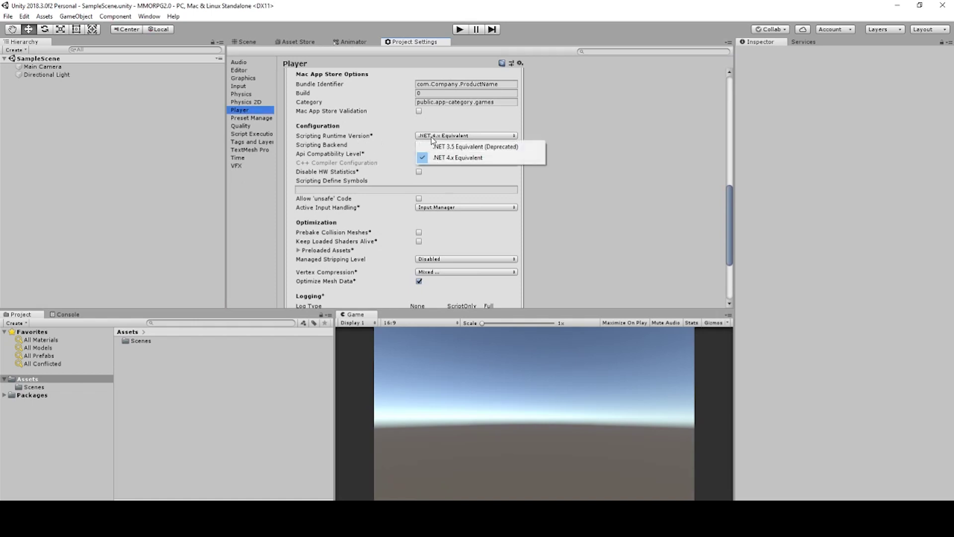
click(460, 159)
click(317, 155)
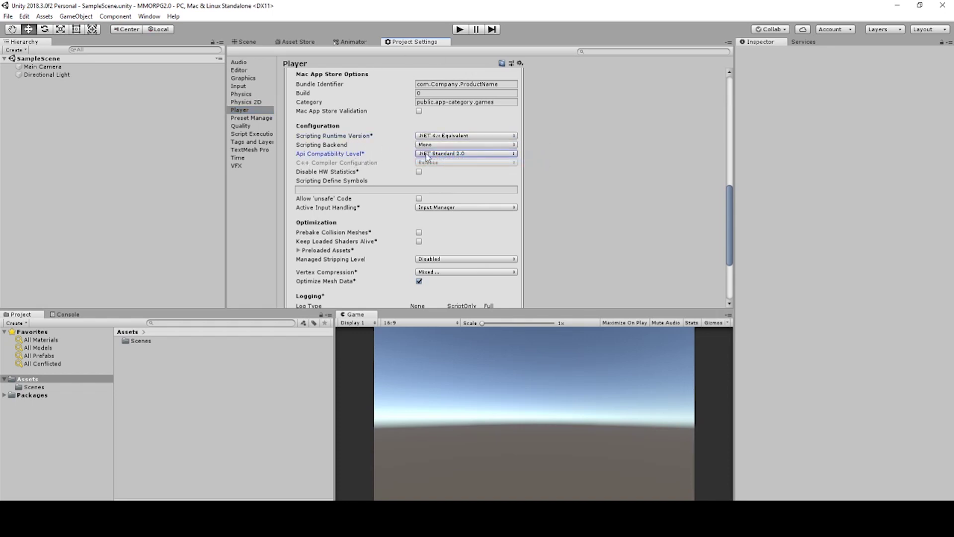
click(450, 156)
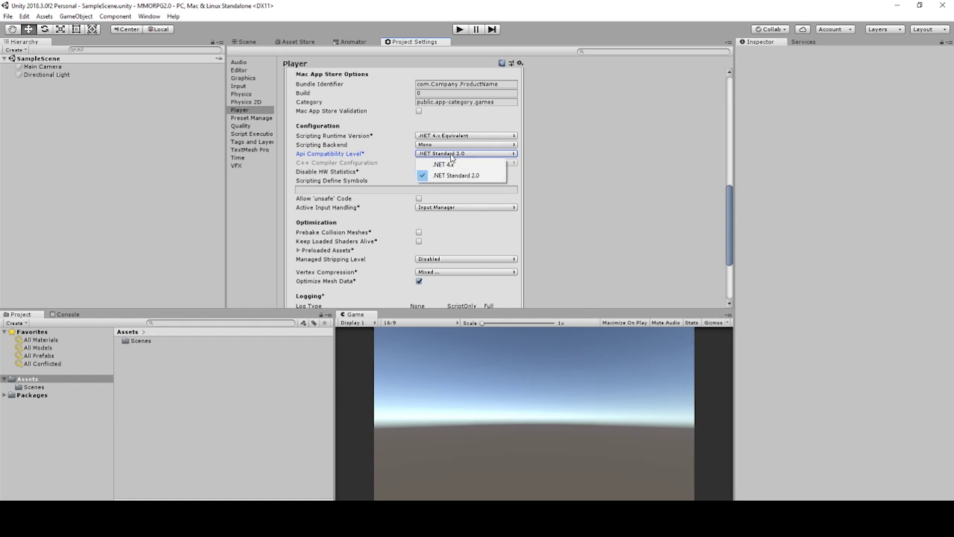
click(462, 178)
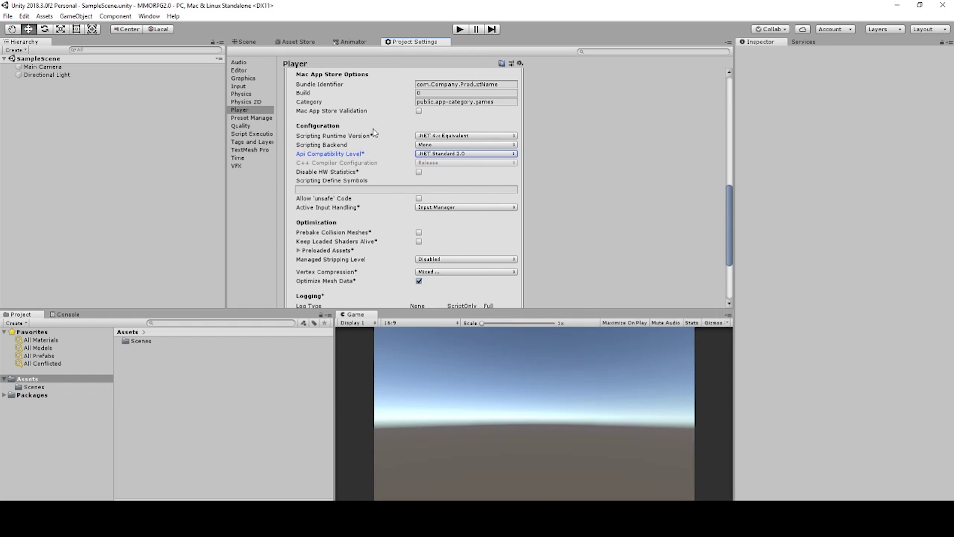
click(232, 217)
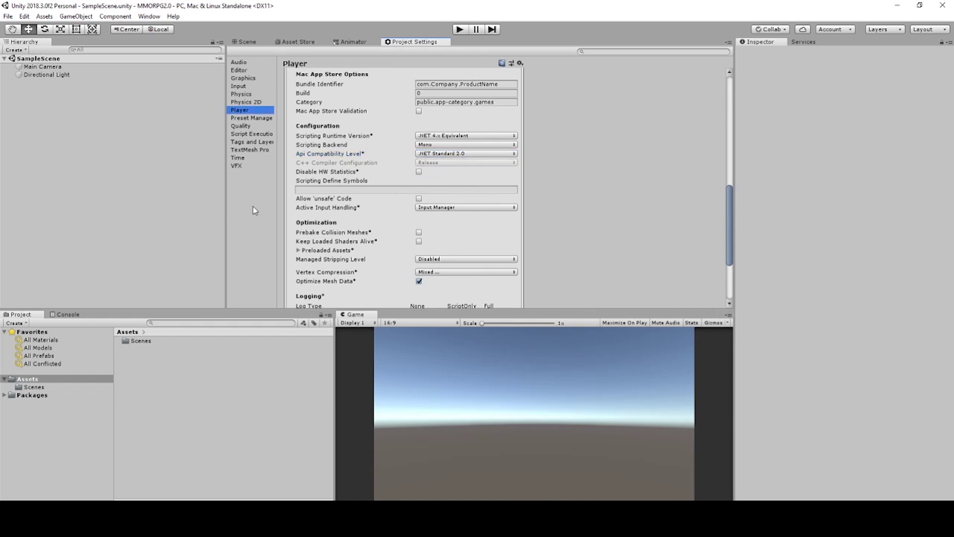
click(154, 63)
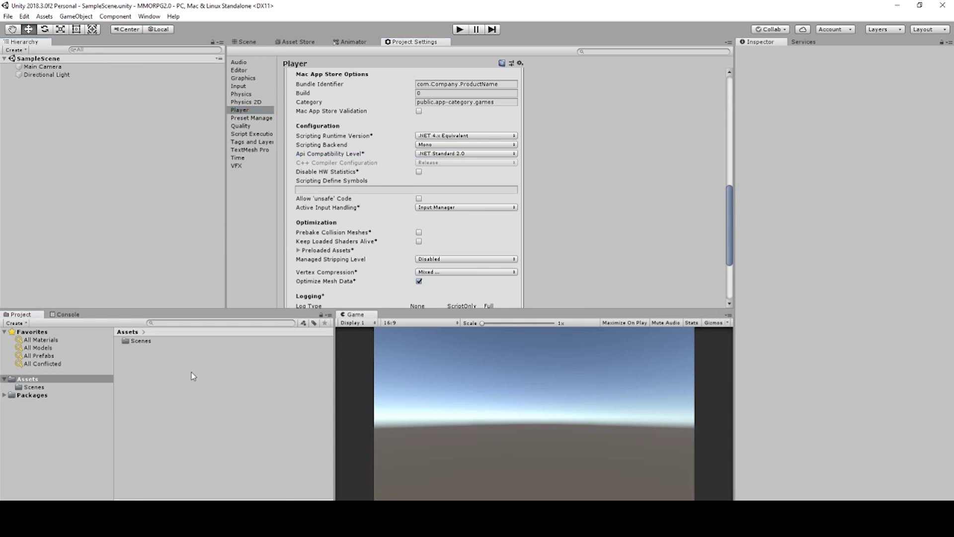
Step: Create a folder named Scripts in the project's Assets folder
right_click(147, 377)
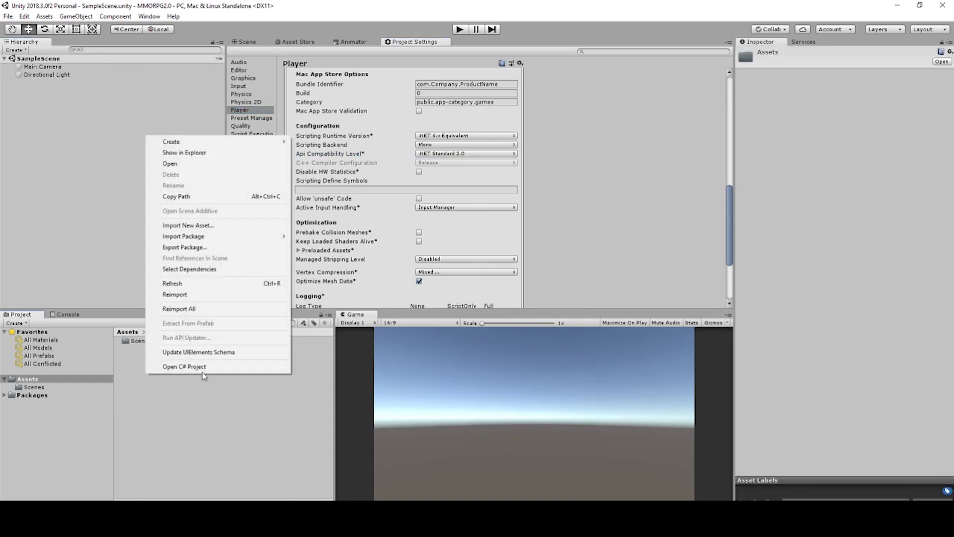
click(207, 153)
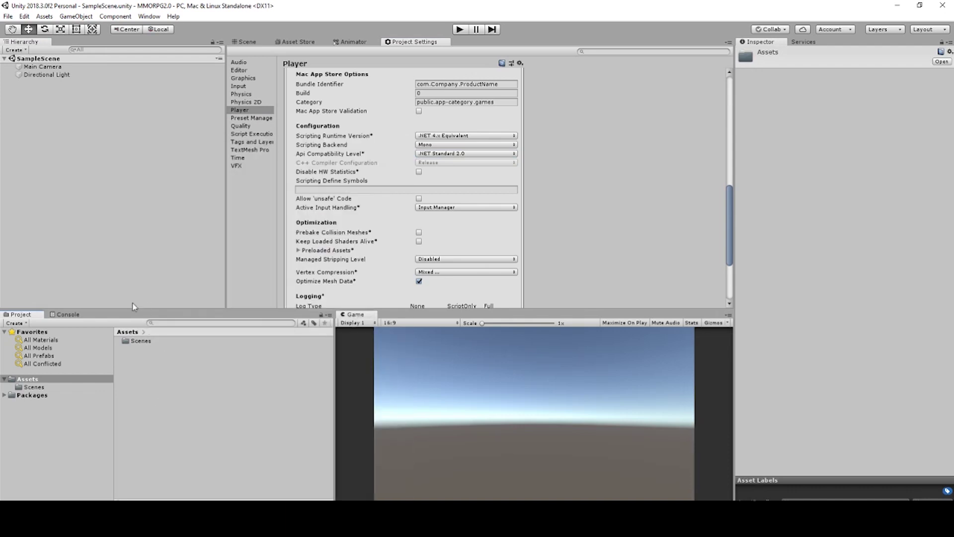
right_click(149, 390)
mouse_move(160, 156)
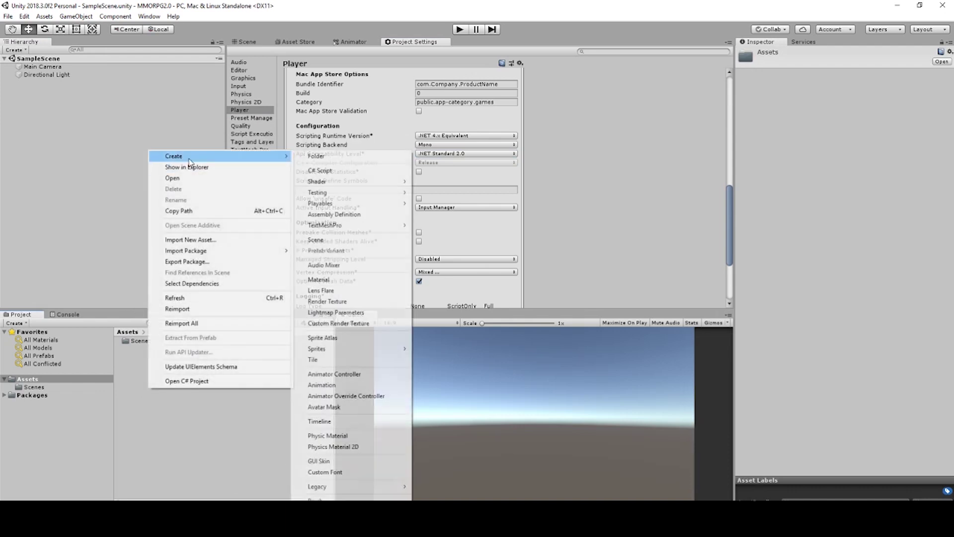
click(321, 157)
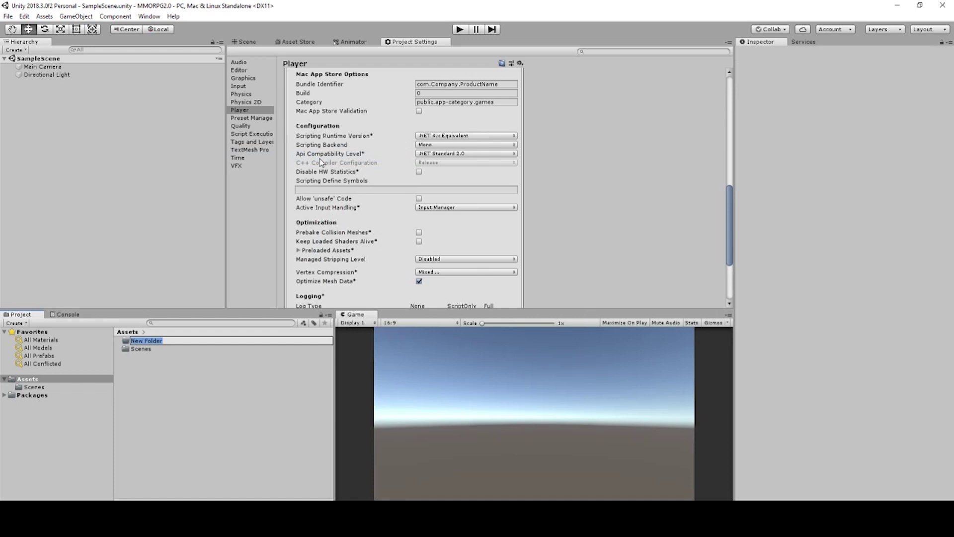
key(BackSpace)
text(Script)
text(s)
key(Return)
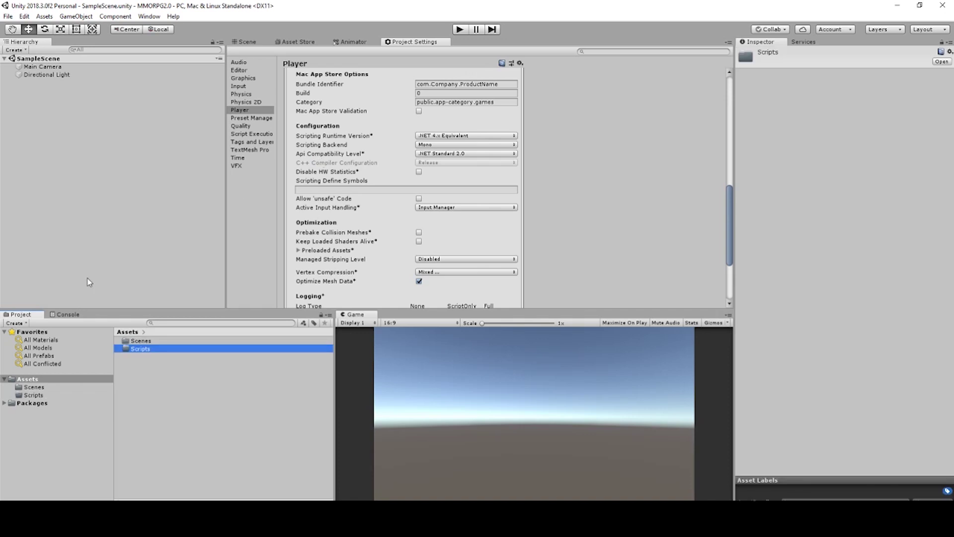
Step: Create a C# script named ClientManager in the Scripts folder and open it in Visual Studio
double_click(144, 351)
right_click(176, 350)
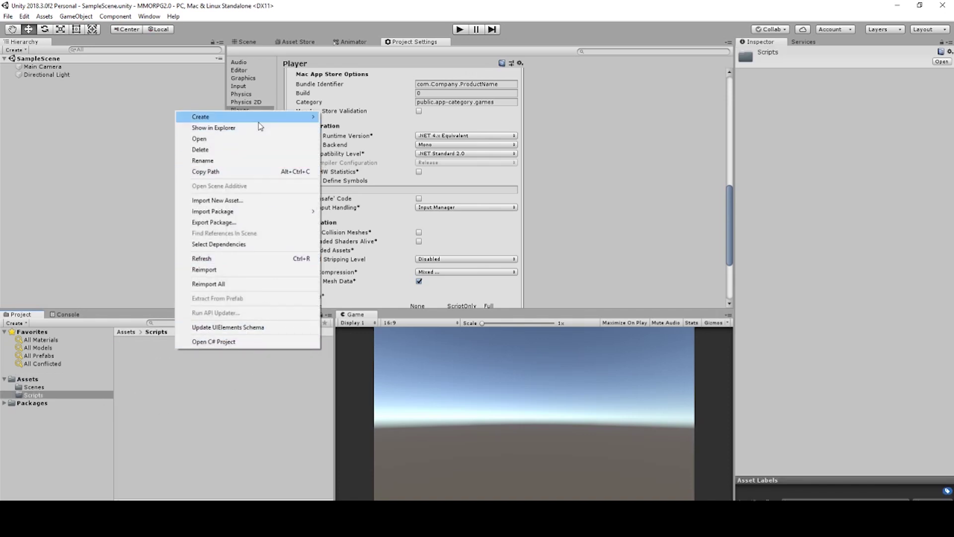
mouse_move(260, 119)
click(361, 131)
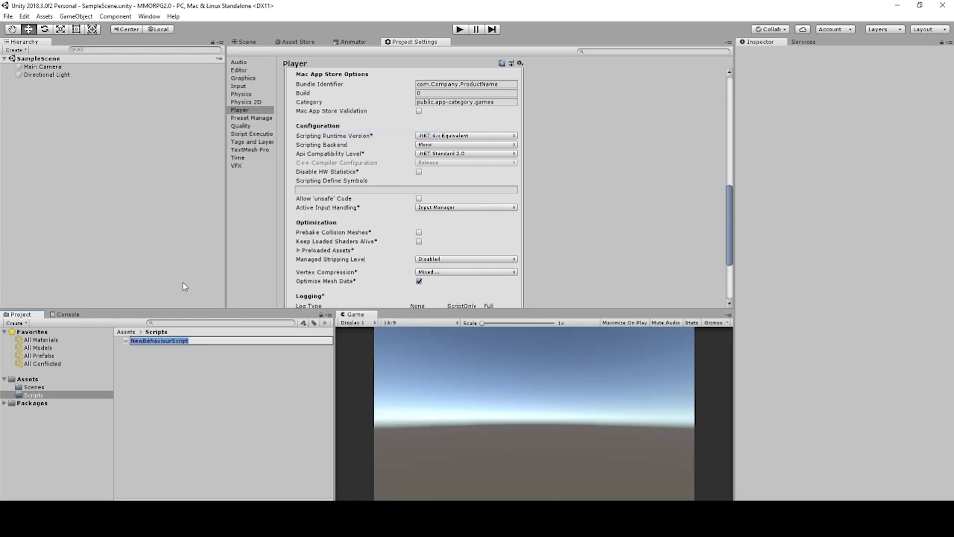
text(ClientM)
text(anba)
text(er)
key(Return)
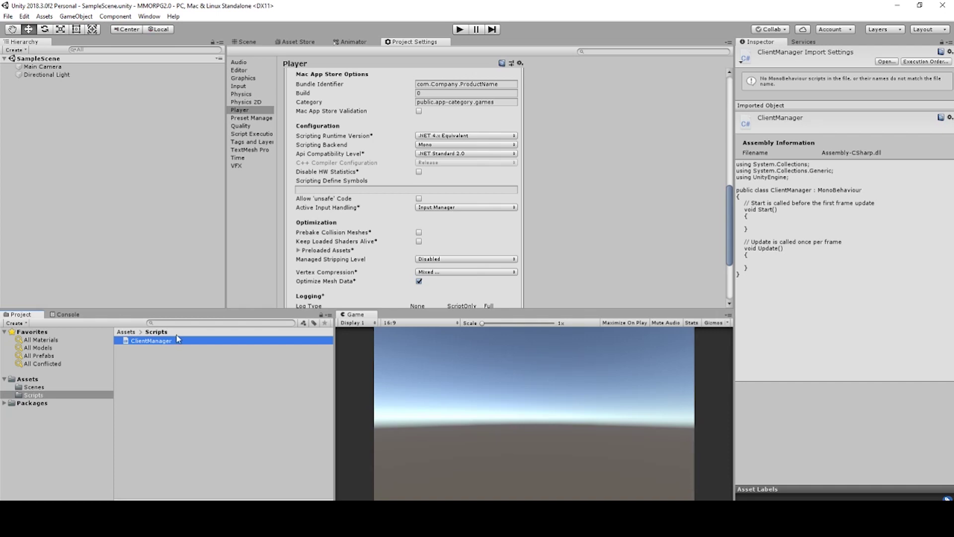
click(180, 347)
double_click(167, 344)
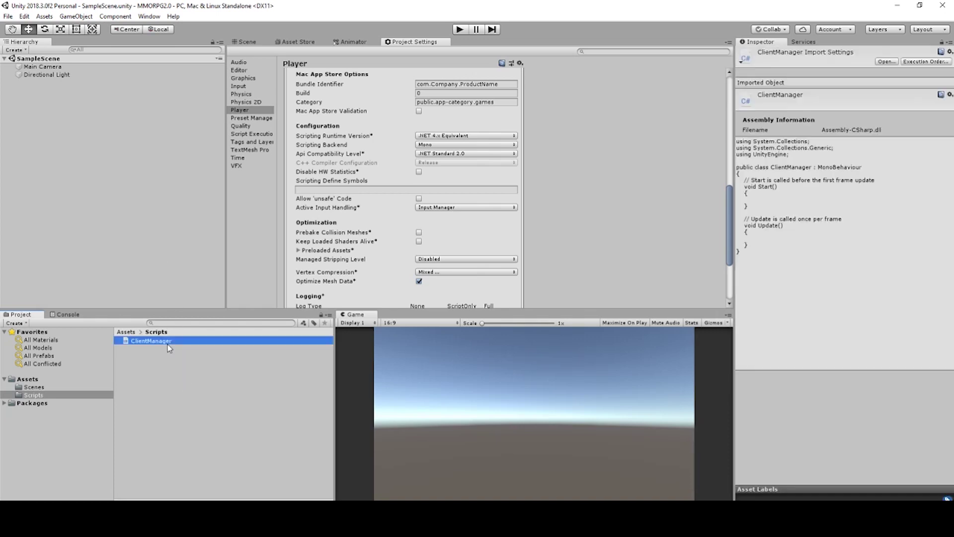
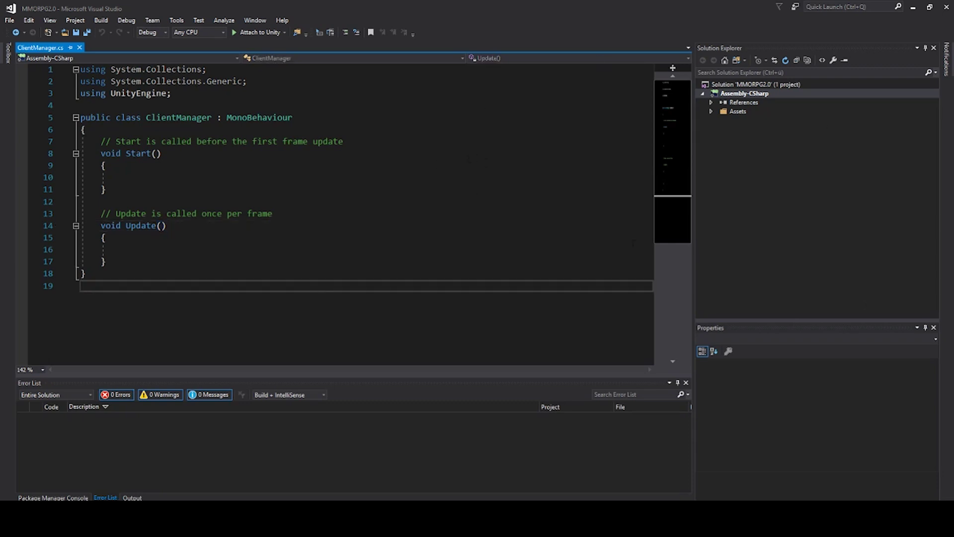
Step: Add a .NET Standard class library project named YukiNet to the MMORPG2.0 solution
click(767, 84)
right_click(764, 84)
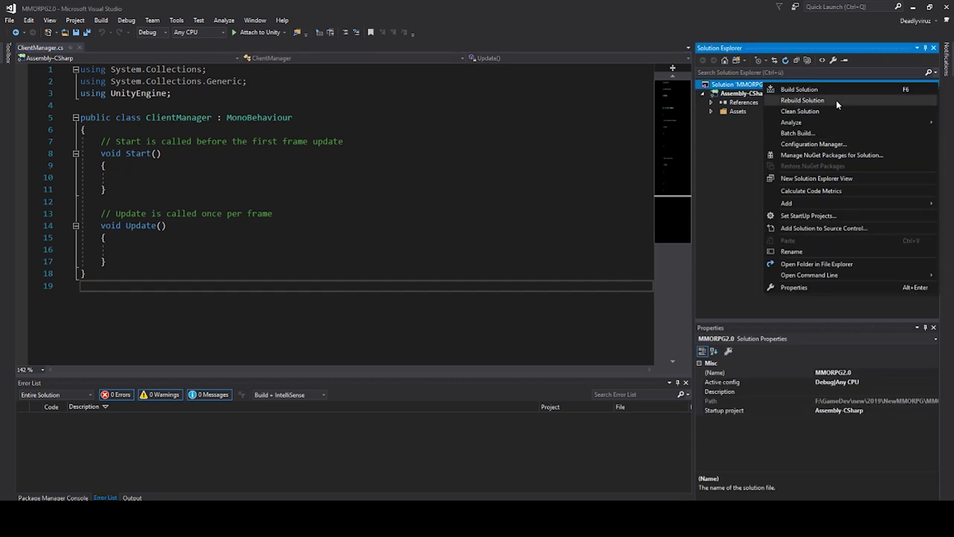
mouse_move(778, 206)
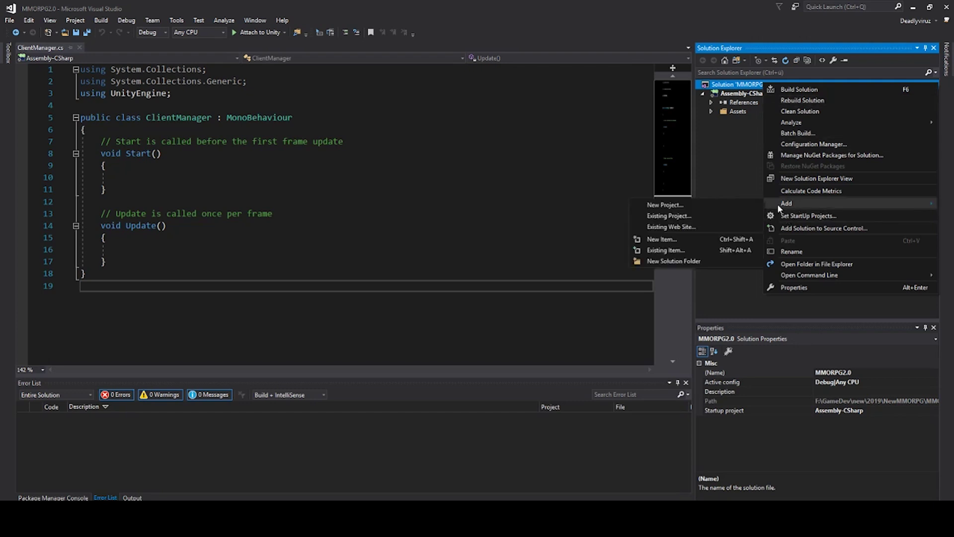
click(699, 203)
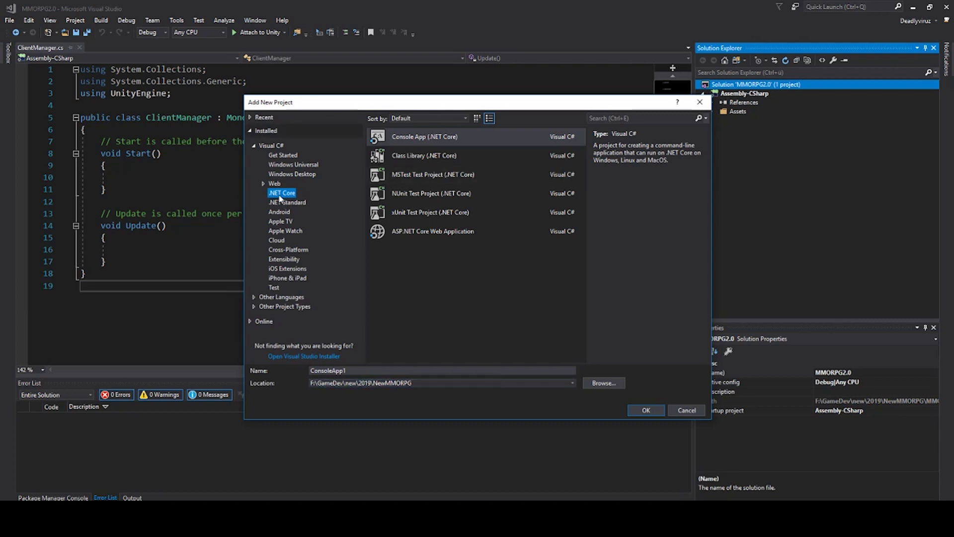
click(452, 156)
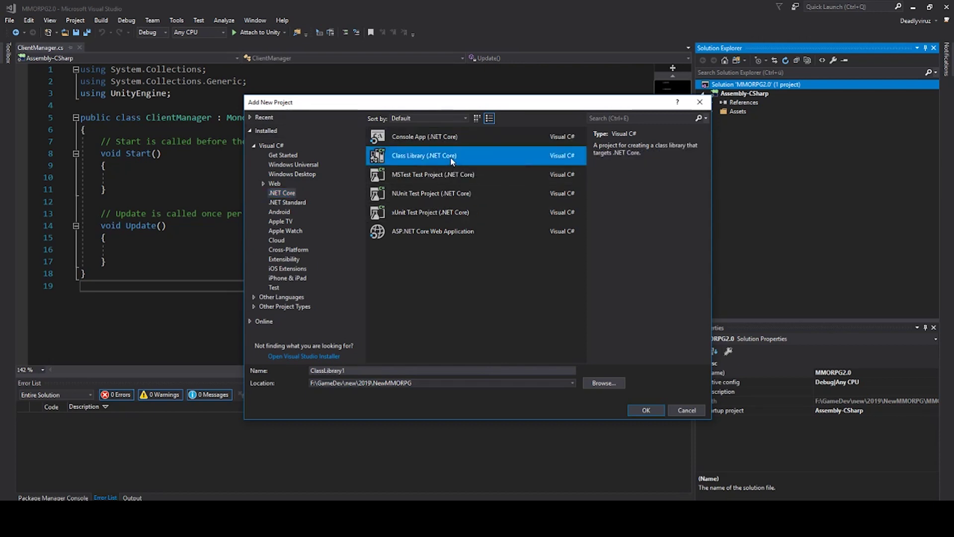
click(276, 204)
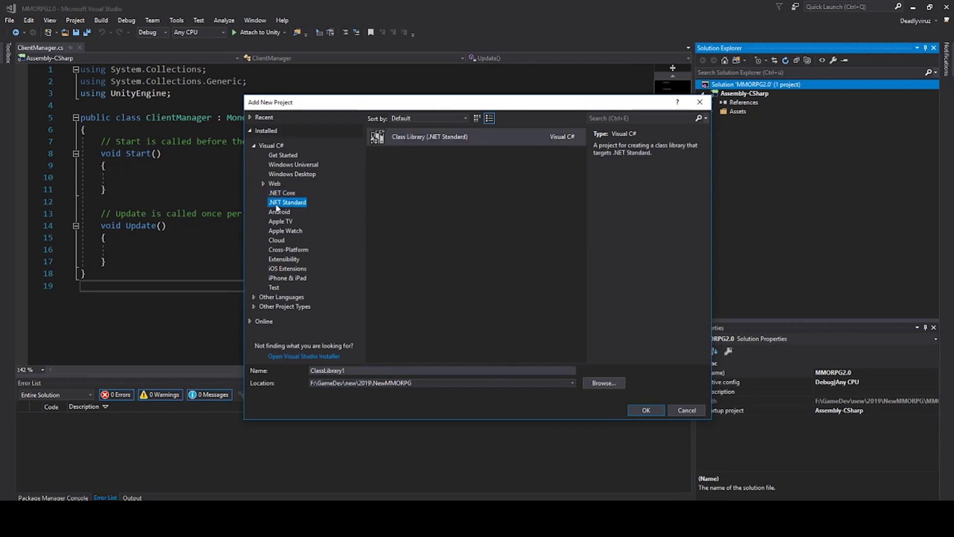
click(481, 142)
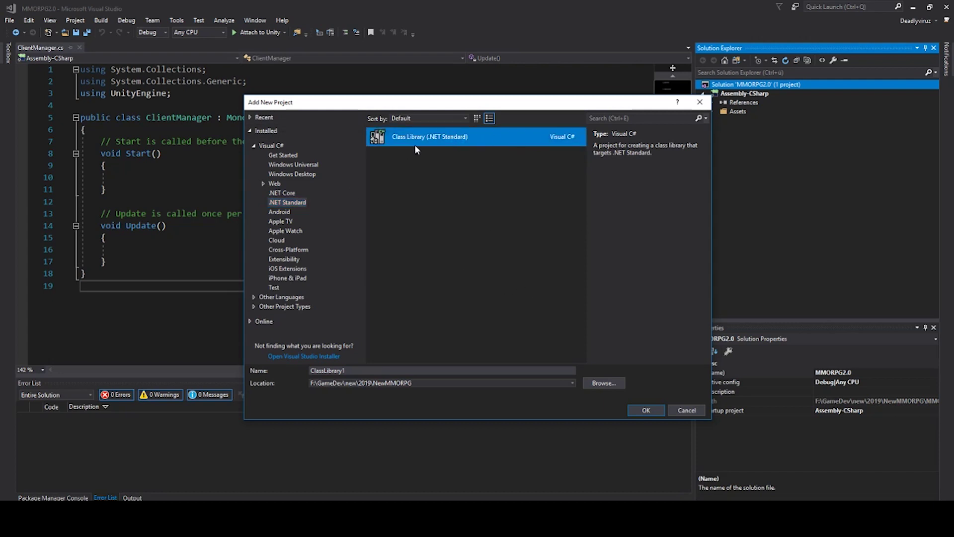
double_click(314, 370)
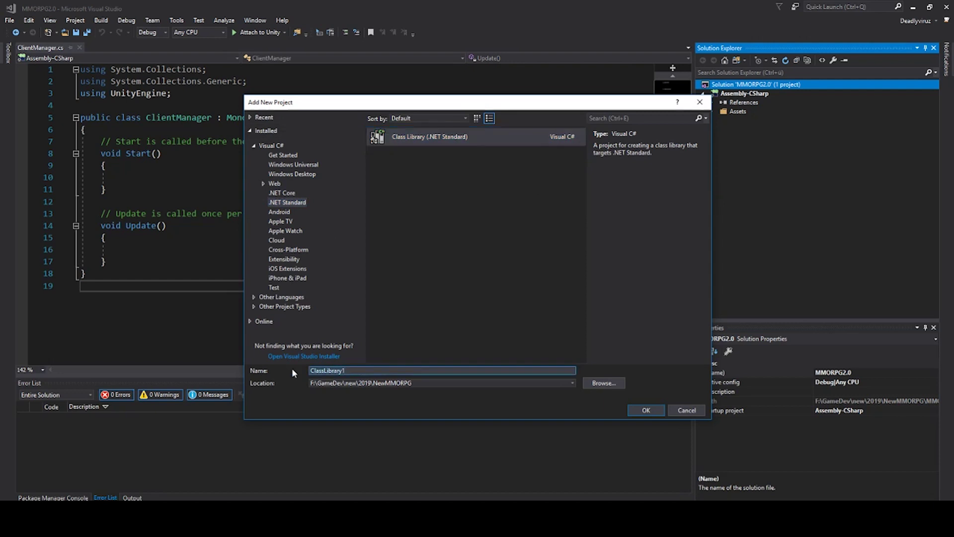
text(Y)
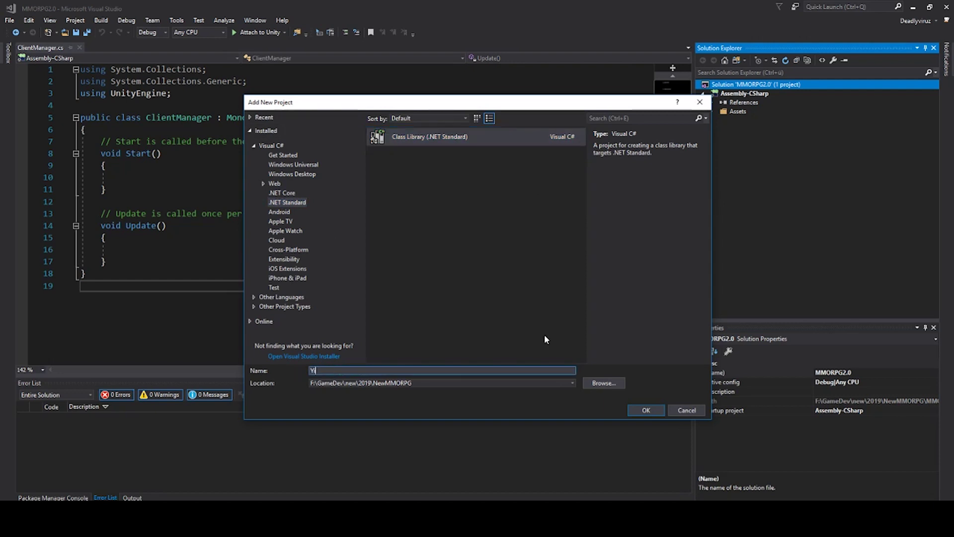
text(ukiNet)
click(646, 411)
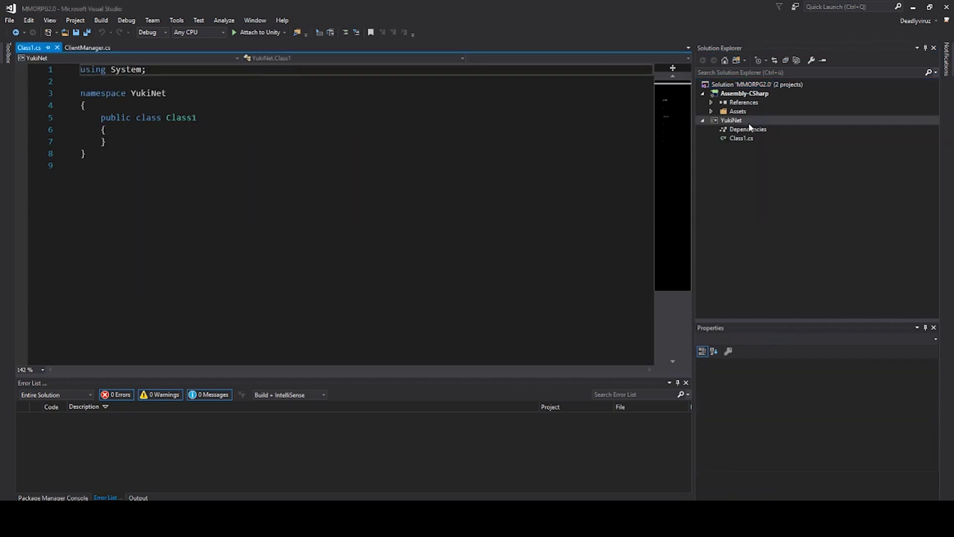
Step: Check the target framework in the YukiNet project's properties and close them
click(730, 120)
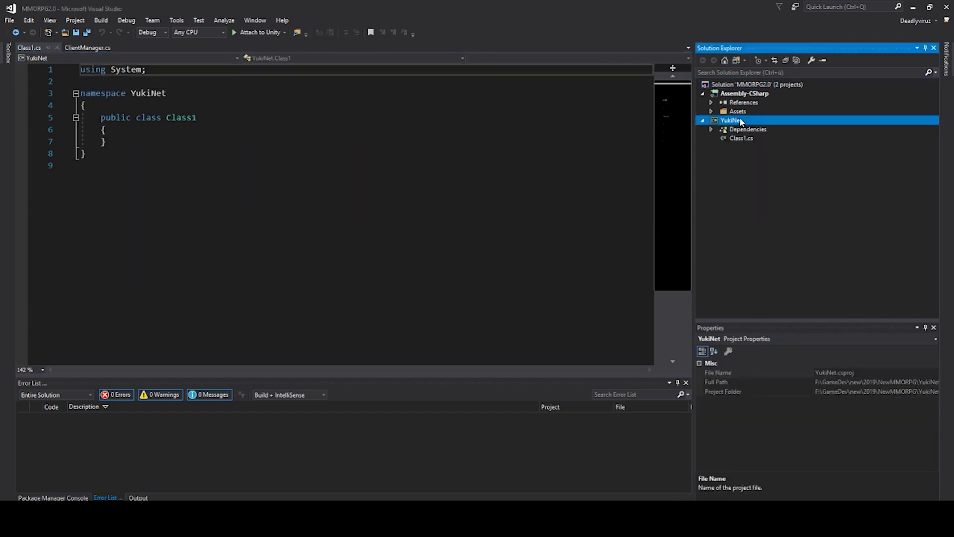
click(741, 138)
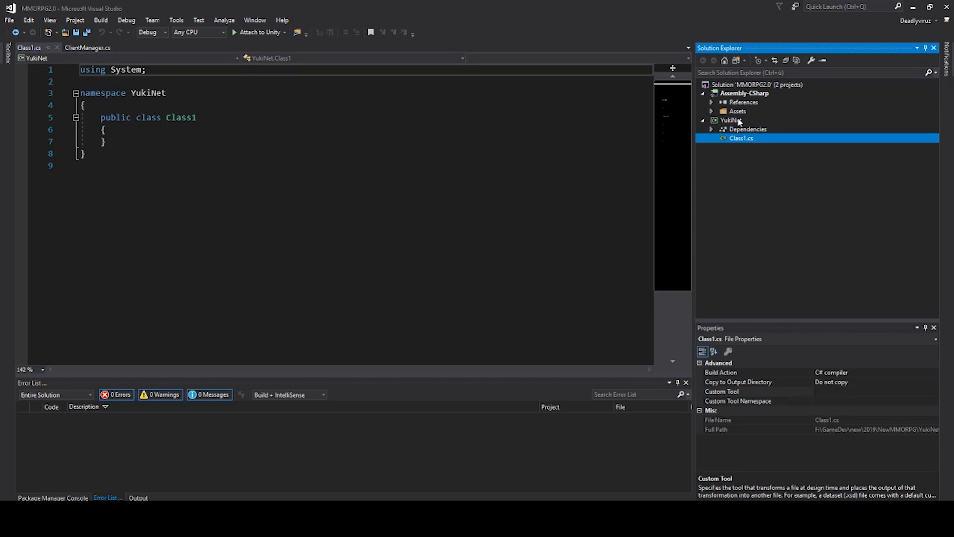
click(739, 121)
right_click(738, 121)
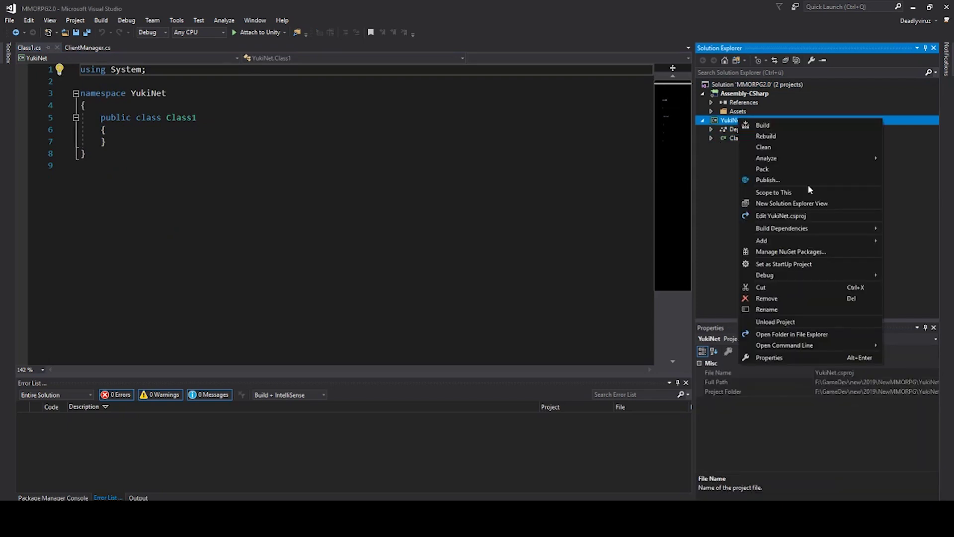
click(778, 357)
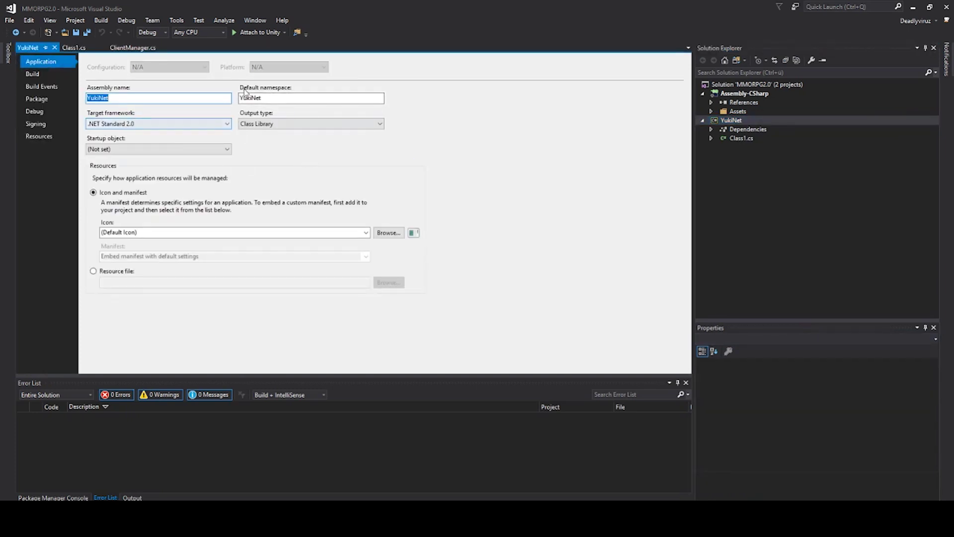
click(54, 47)
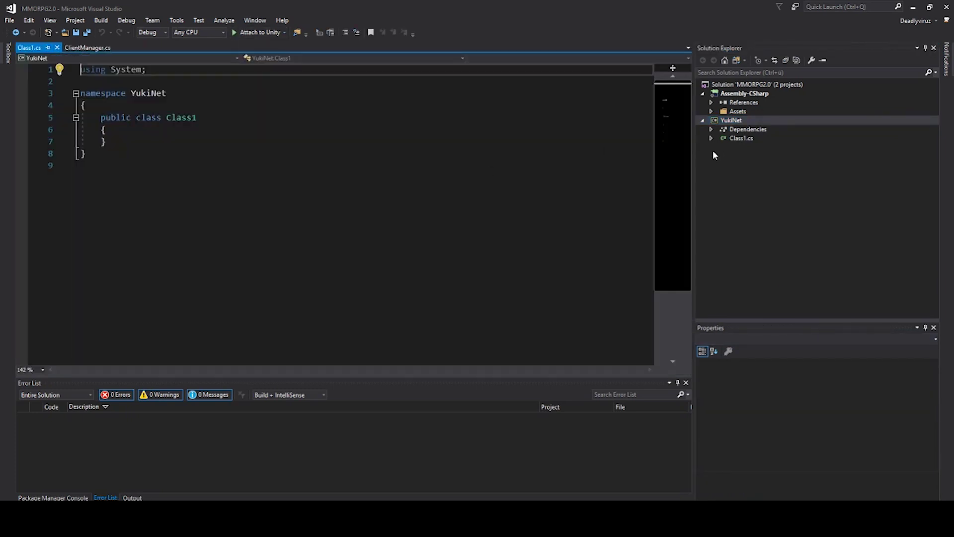
click(712, 150)
Step: Add a .NET Core console app project named MasterServer to the MMORPG2.0 solution
right_click(726, 84)
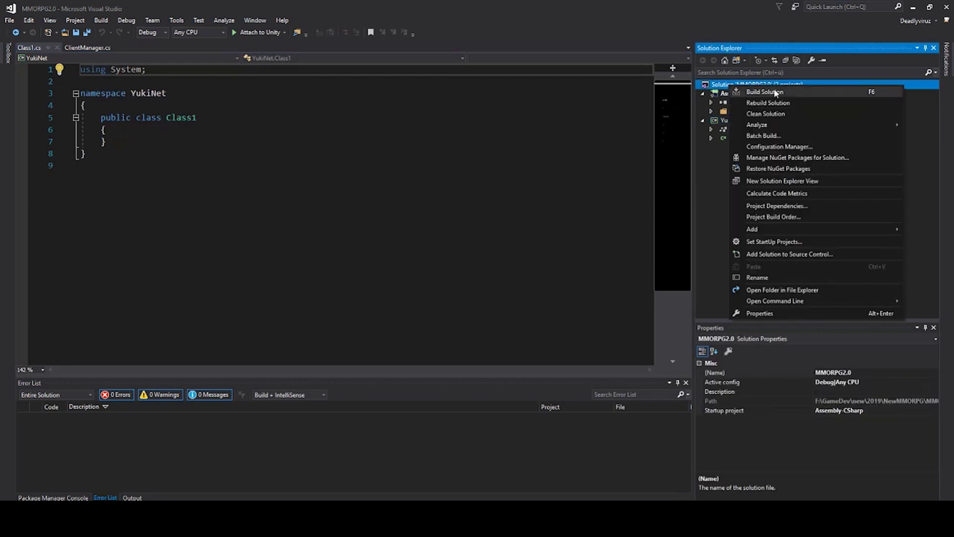
mouse_move(781, 229)
click(674, 232)
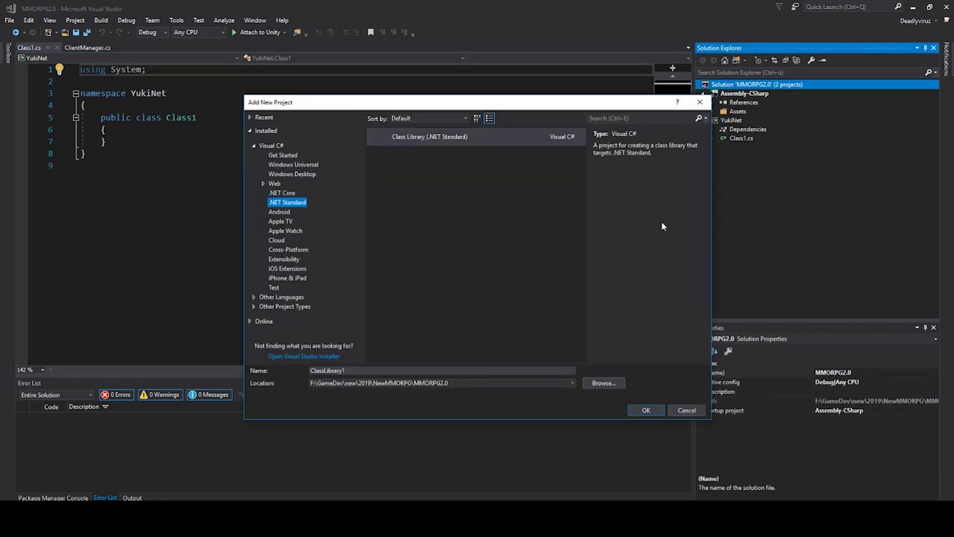
click(281, 193)
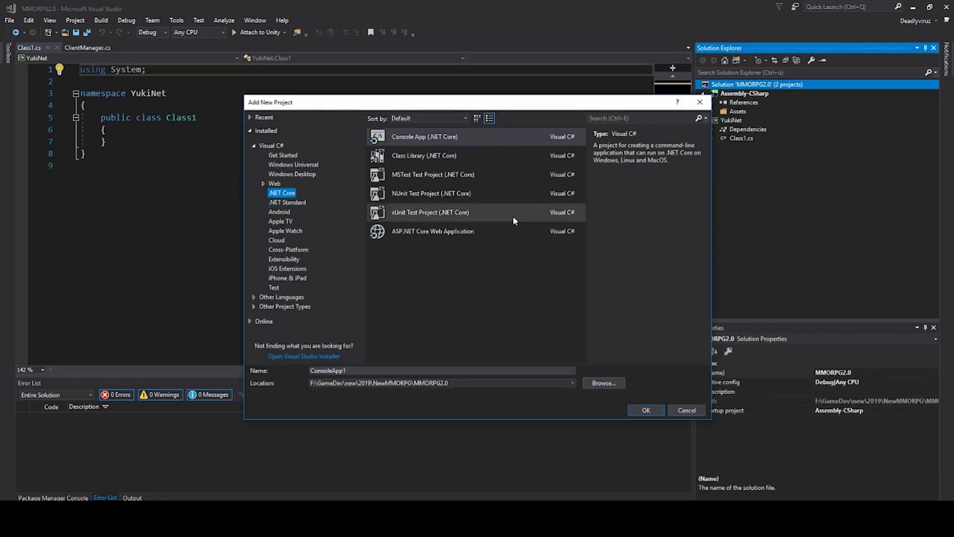
click(446, 136)
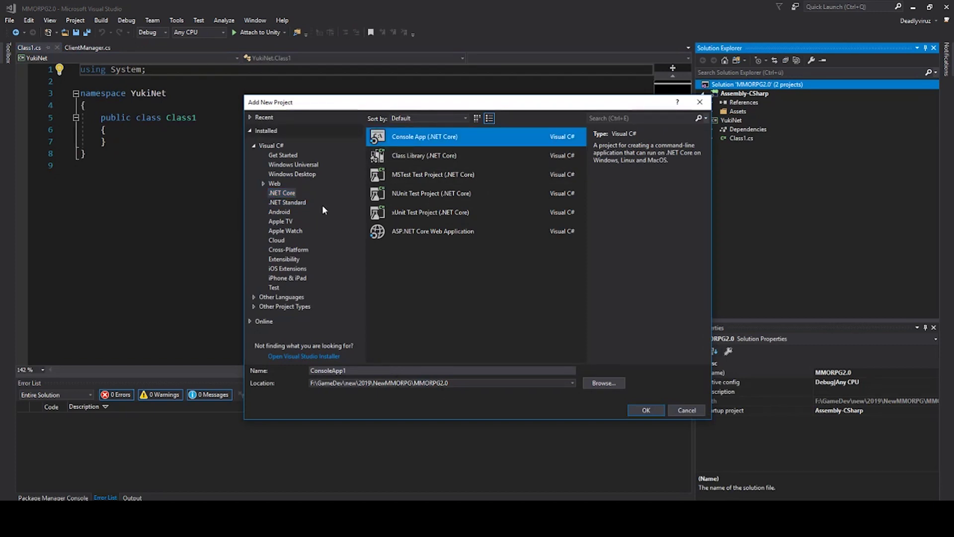
click(292, 194)
click(441, 135)
click(370, 371)
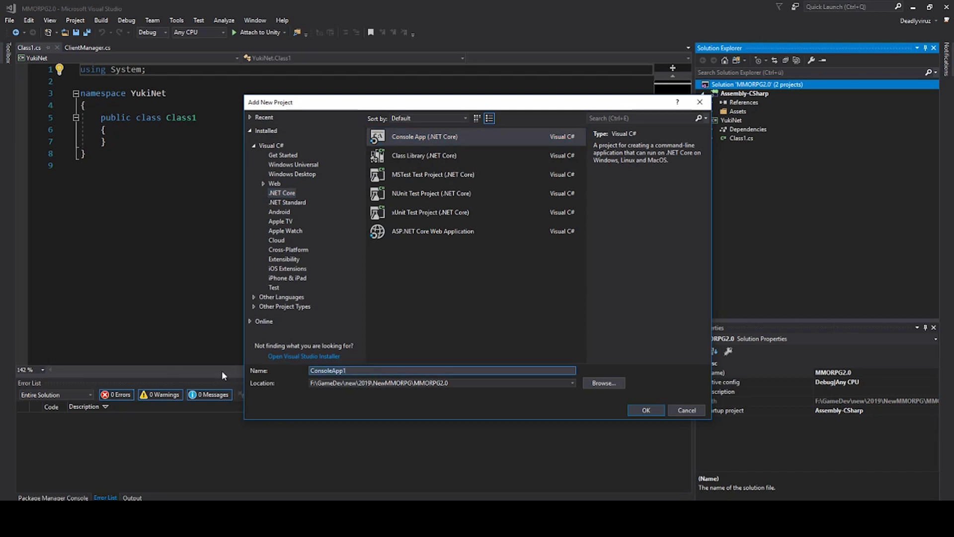
text(MasterServer)
click(646, 411)
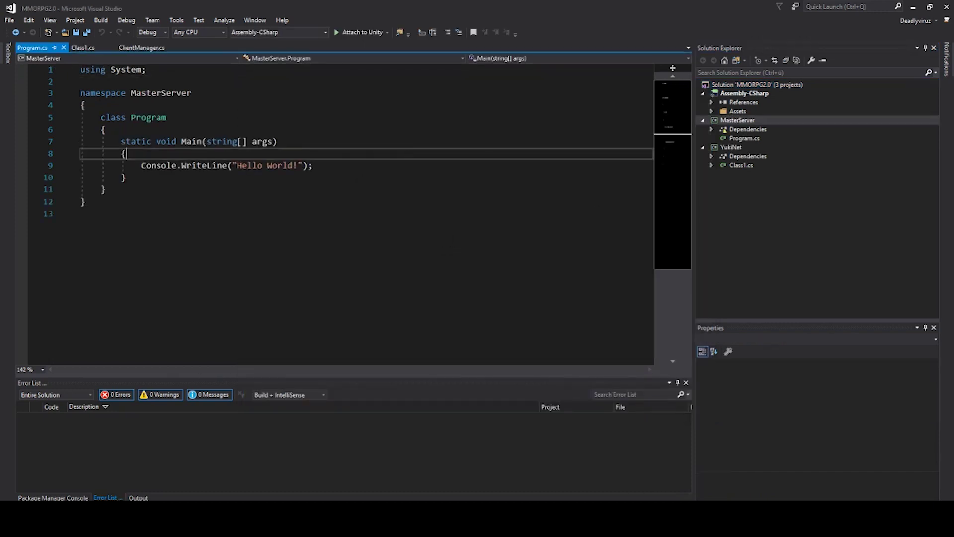
Step: Add a .NET Core console app project named WorldServer to the MMORPG2.0 solution
right_click(739, 86)
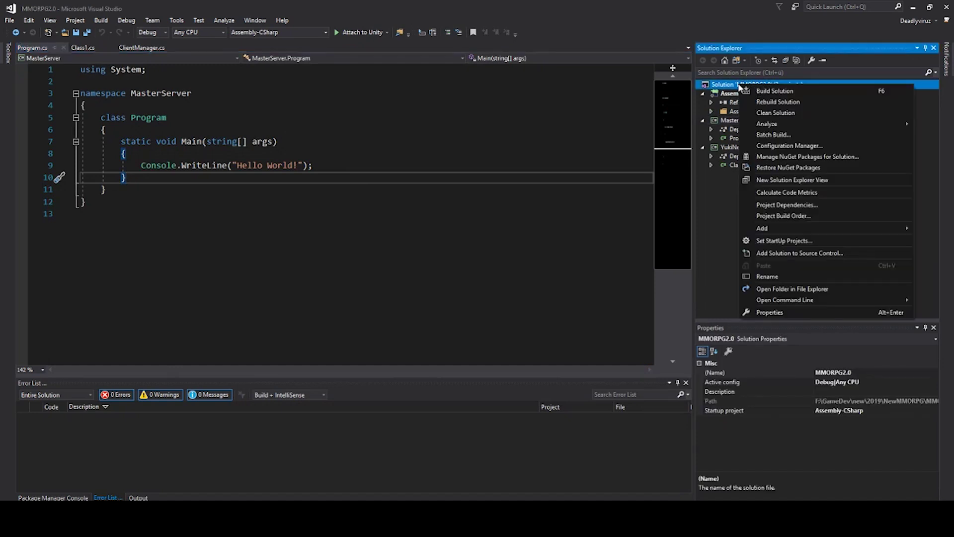
mouse_move(777, 226)
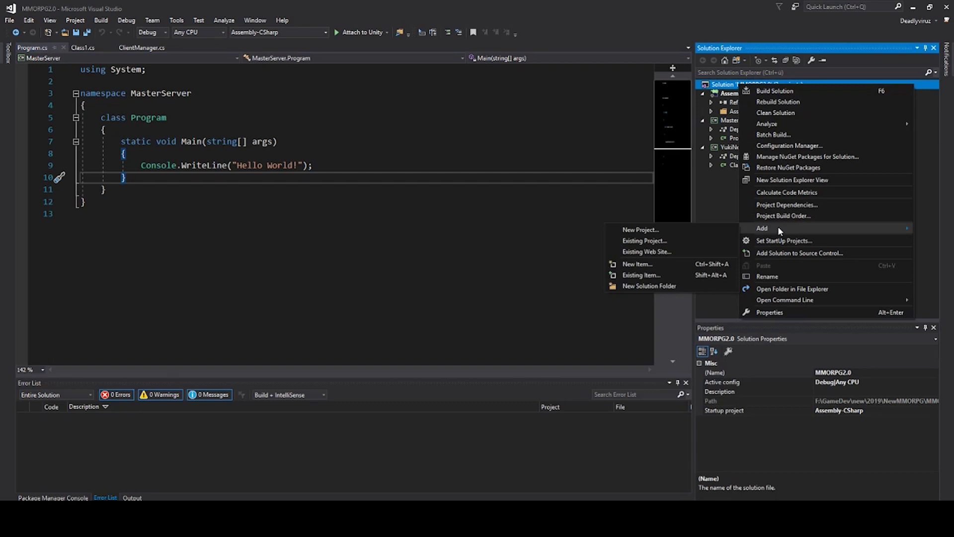
click(699, 230)
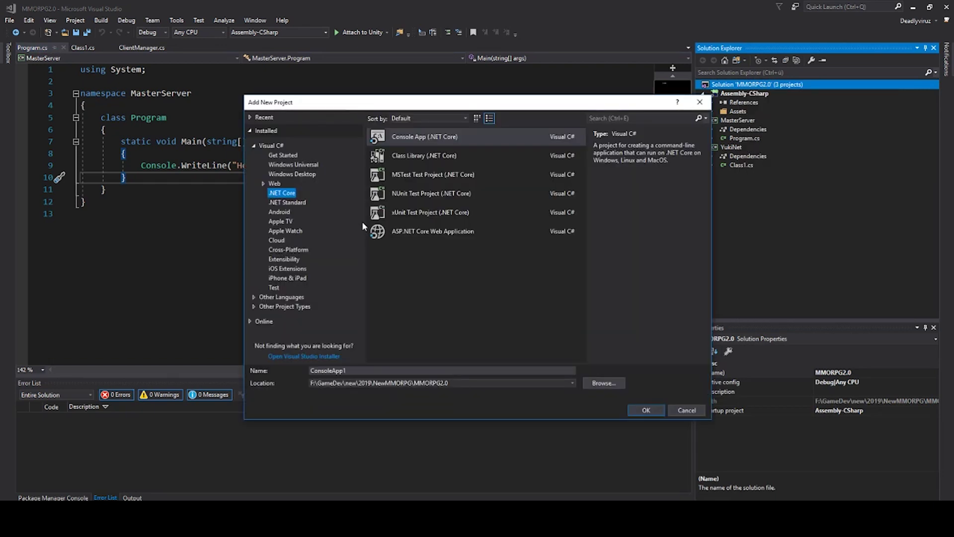
double_click(320, 370)
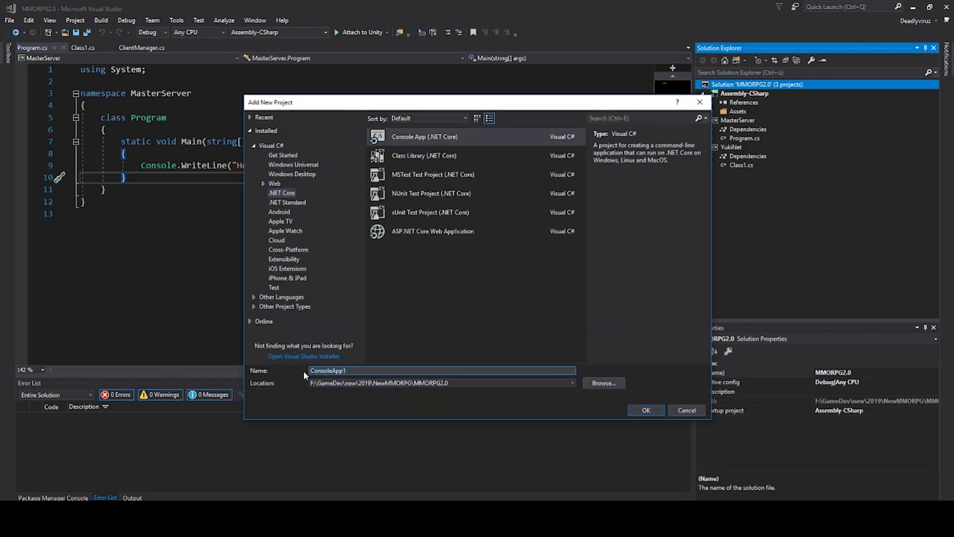
text(WorldServer)
click(425, 140)
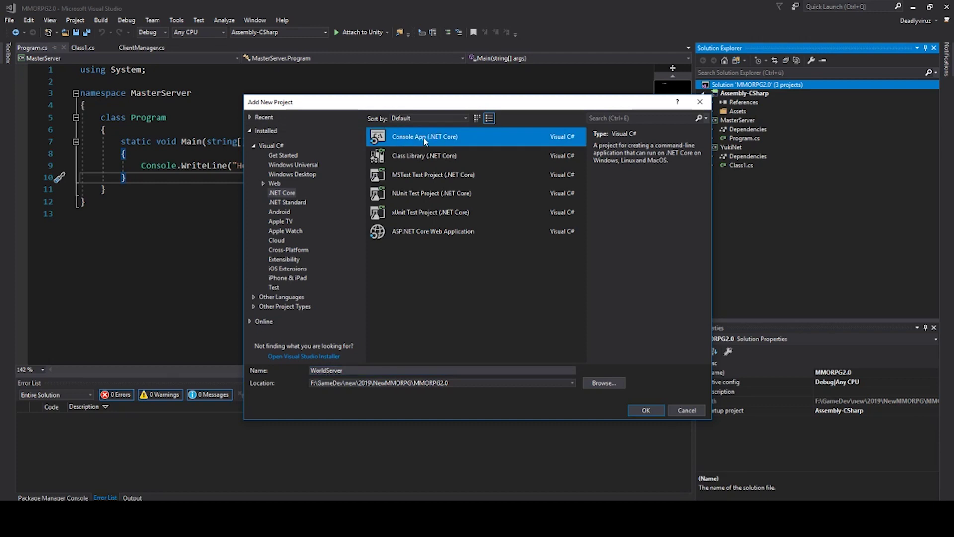
click(646, 410)
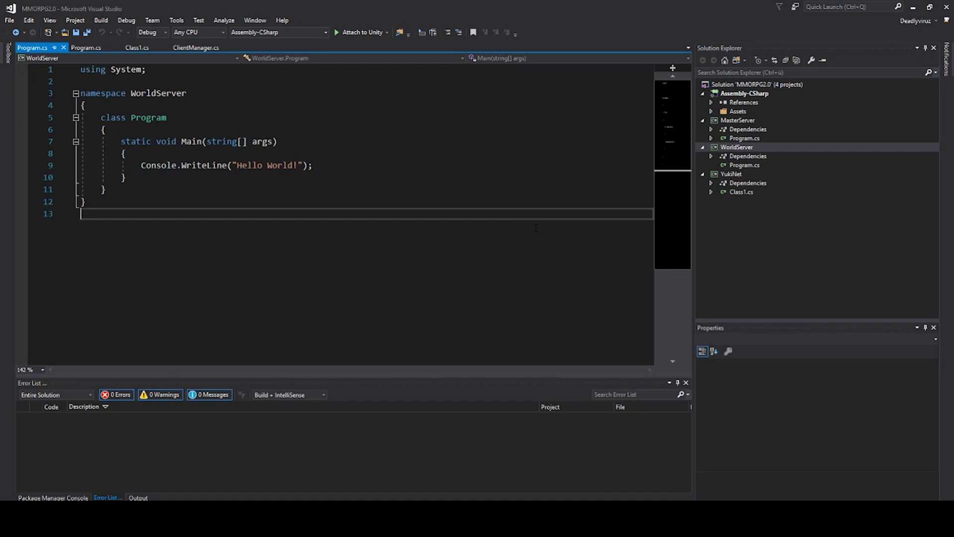
click(547, 178)
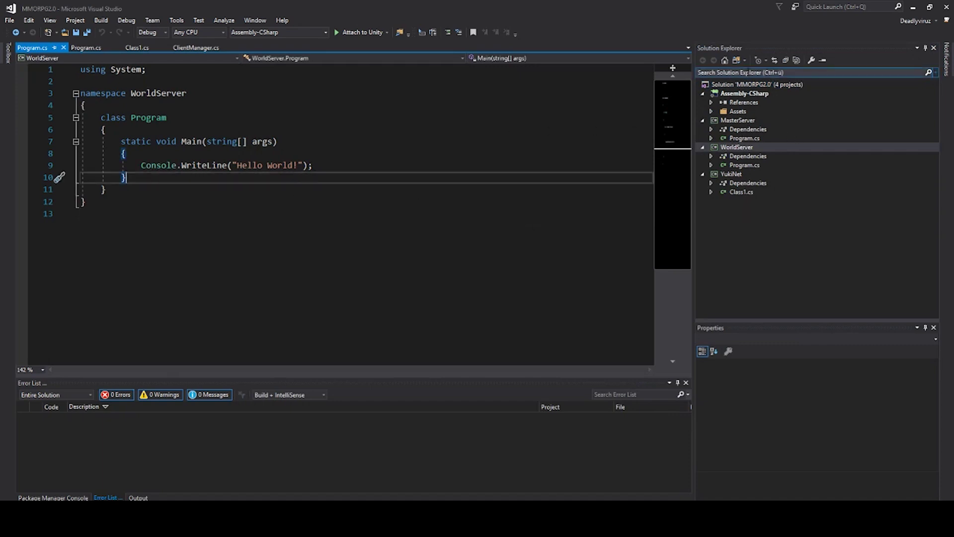
click(742, 95)
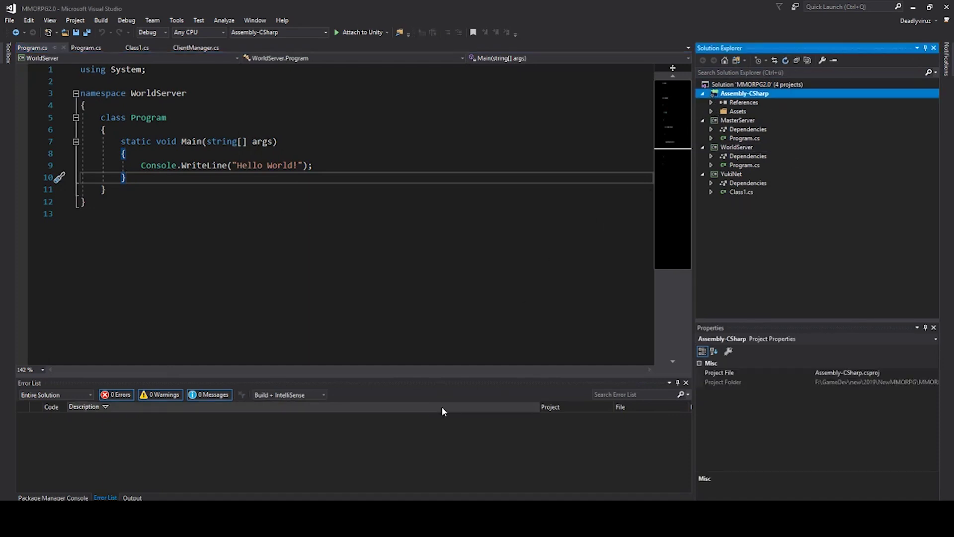
click(727, 124)
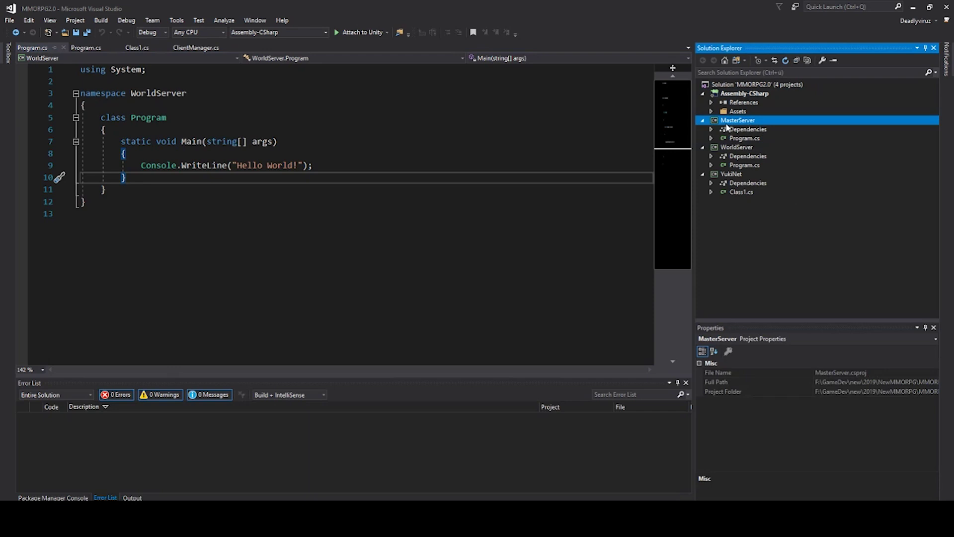
click(734, 148)
click(733, 173)
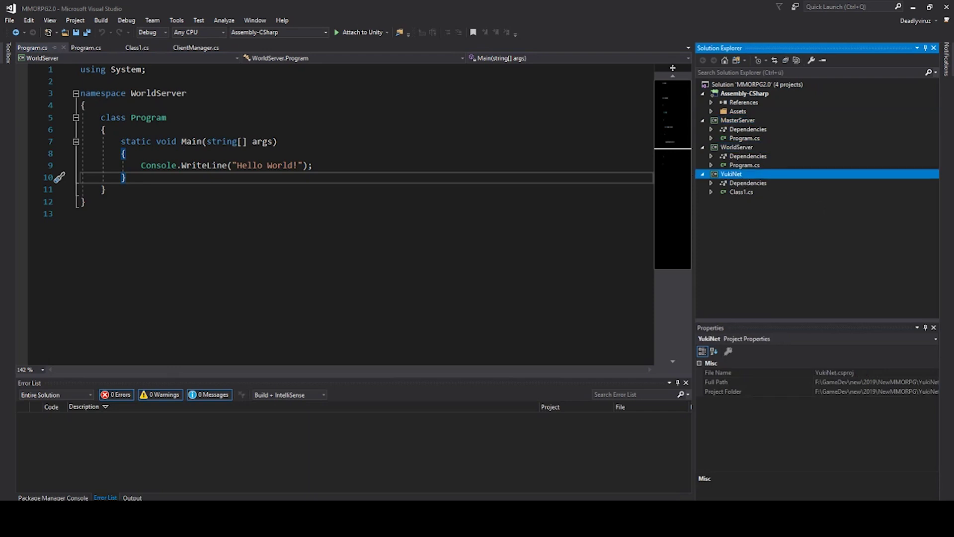
Step: Open NuGet package management for the YukiNet project and search the available packages for "Bcrypt .netcore"
right_click(729, 175)
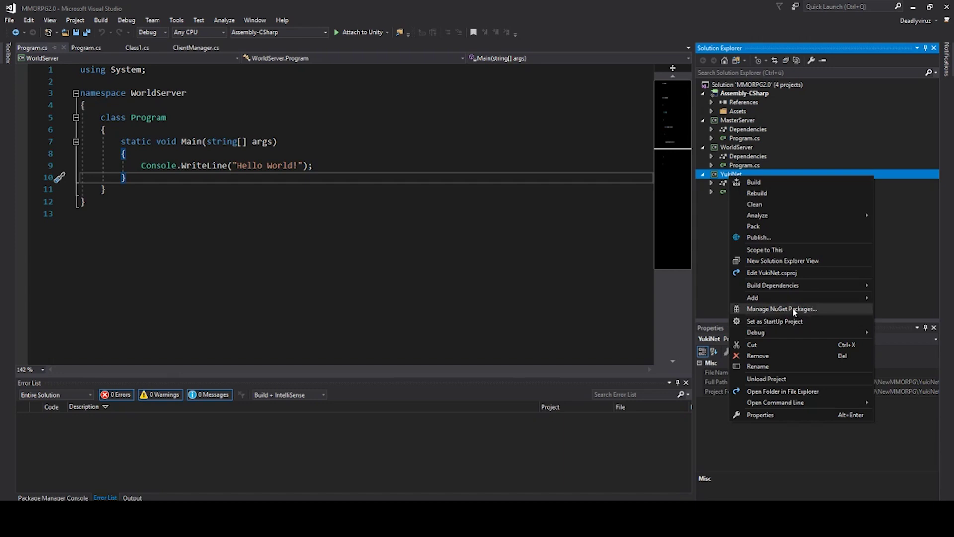
click(775, 308)
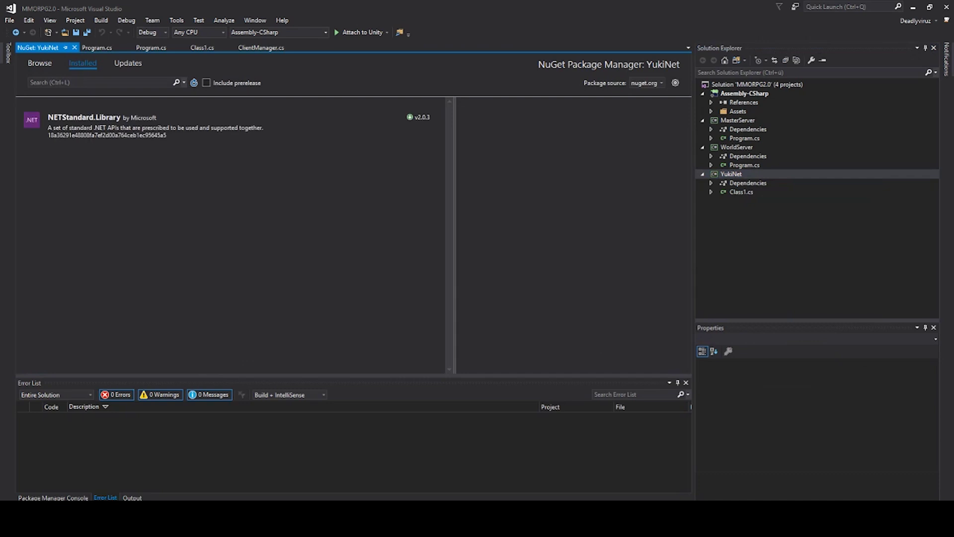
mouse_move(352, 517)
click(39, 63)
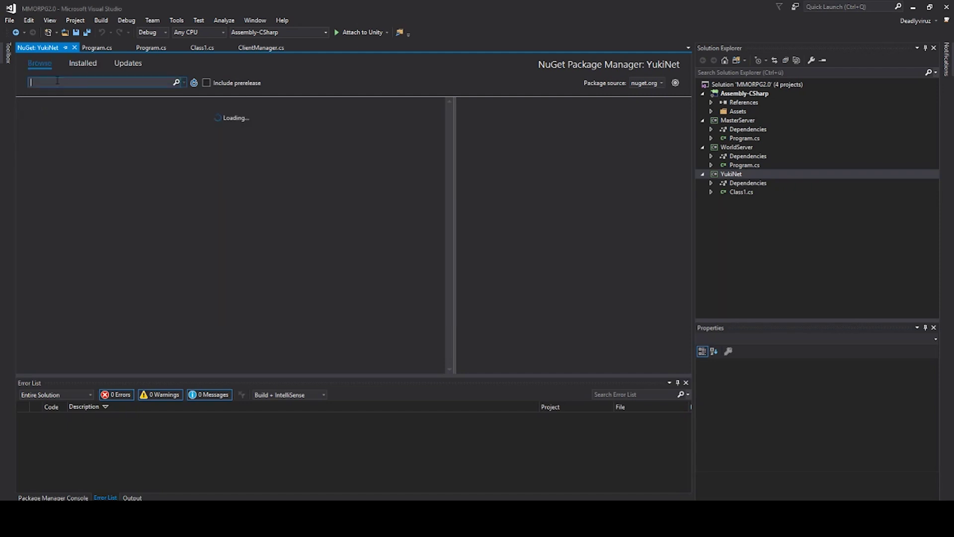
text(B)
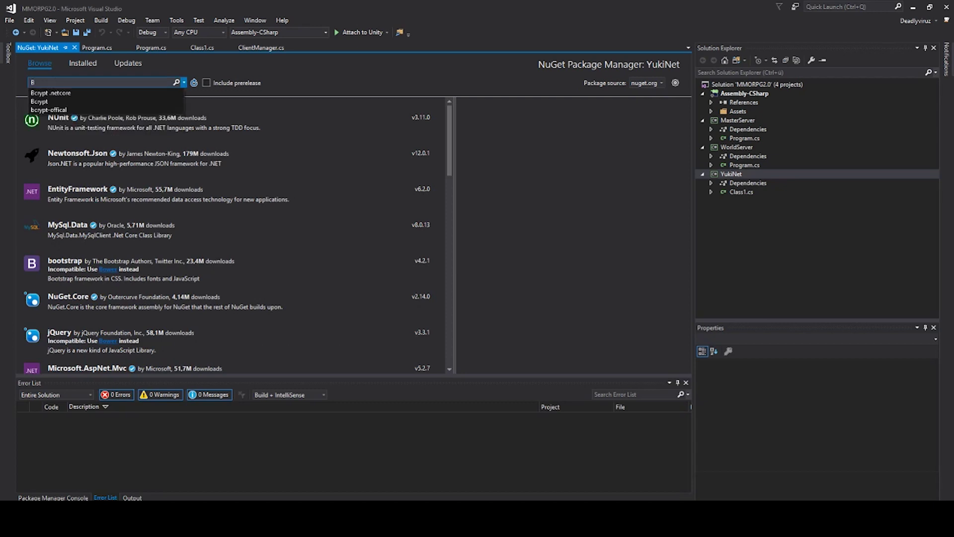
key(Down)
key(Return)
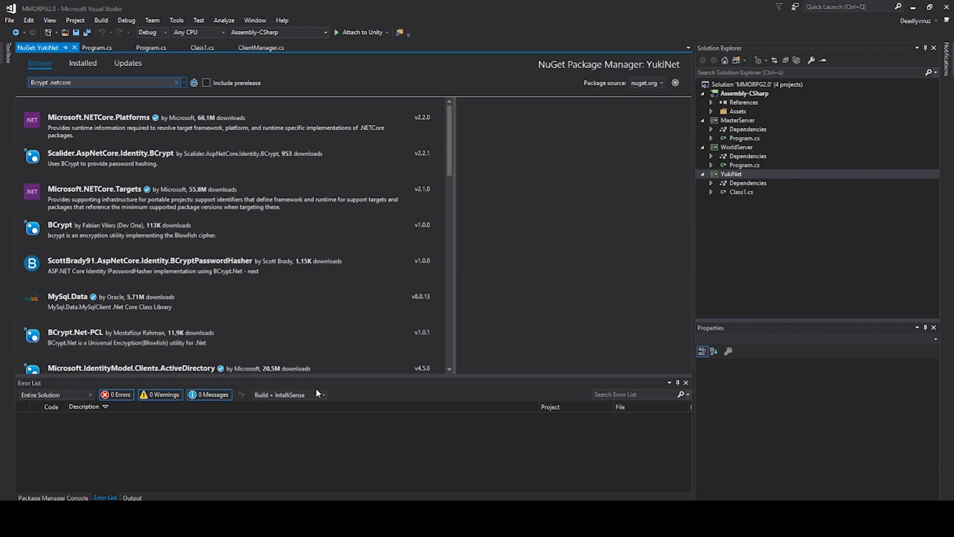
Step: Install the BCrypt.Net-Core 1.6.0 package in the YukiNet project
scroll(281, 248, down, 3)
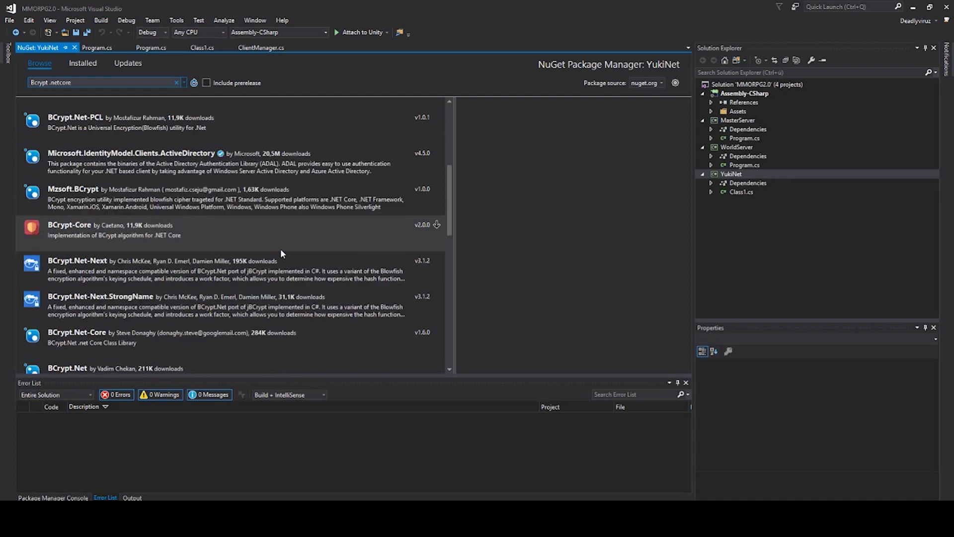
click(180, 336)
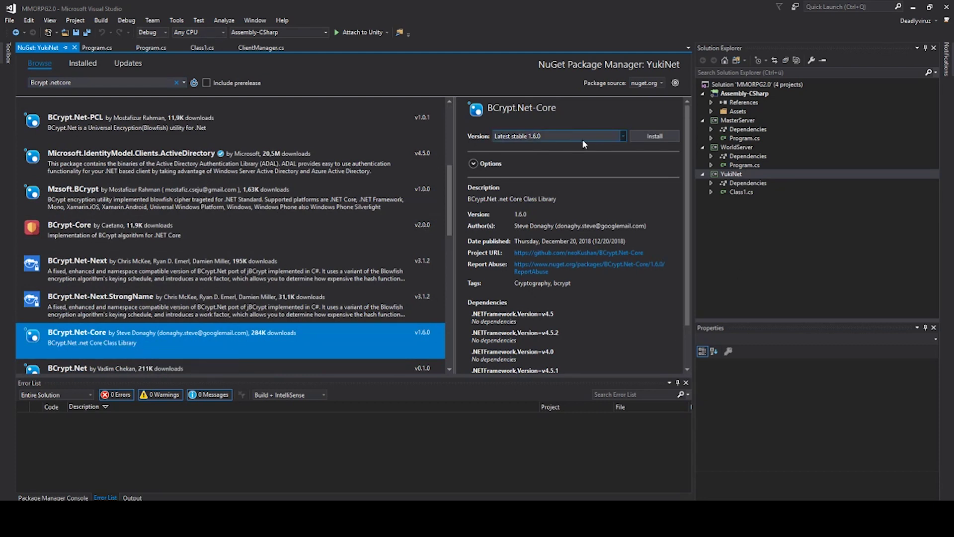
click(653, 135)
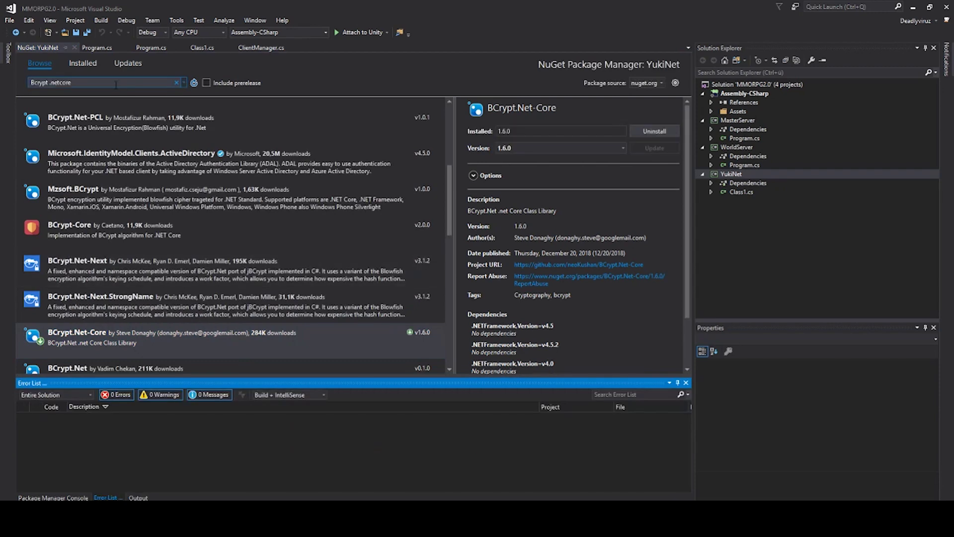
Step: Find the Microsoft.Extensions.Configuration 2.2.0 package and install it in the YukiNet project, accepting its licenses
text(Mi)
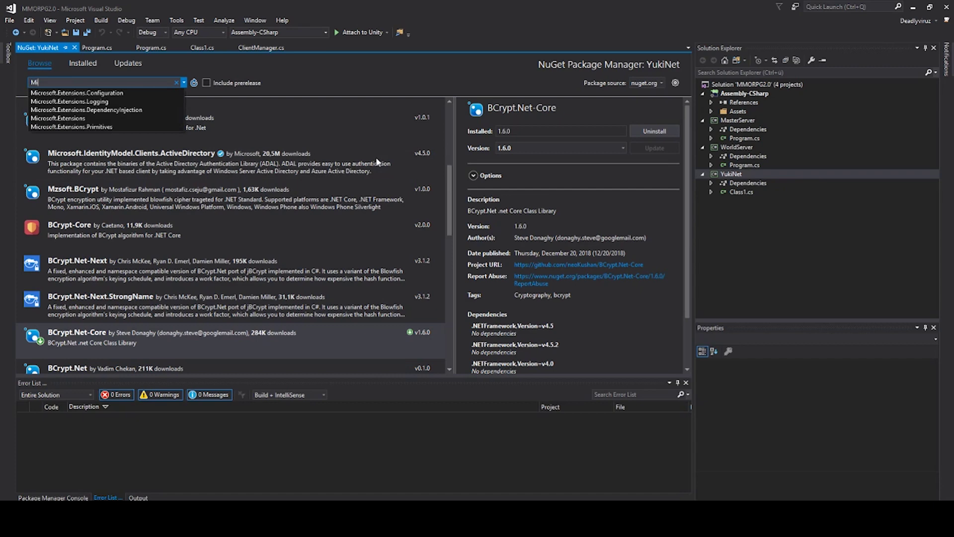
click(105, 93)
click(353, 130)
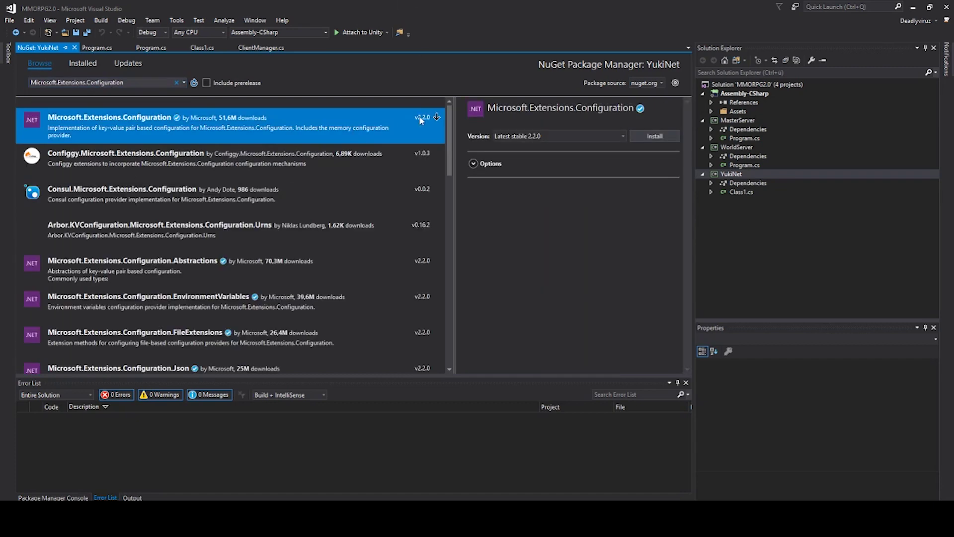
click(436, 117)
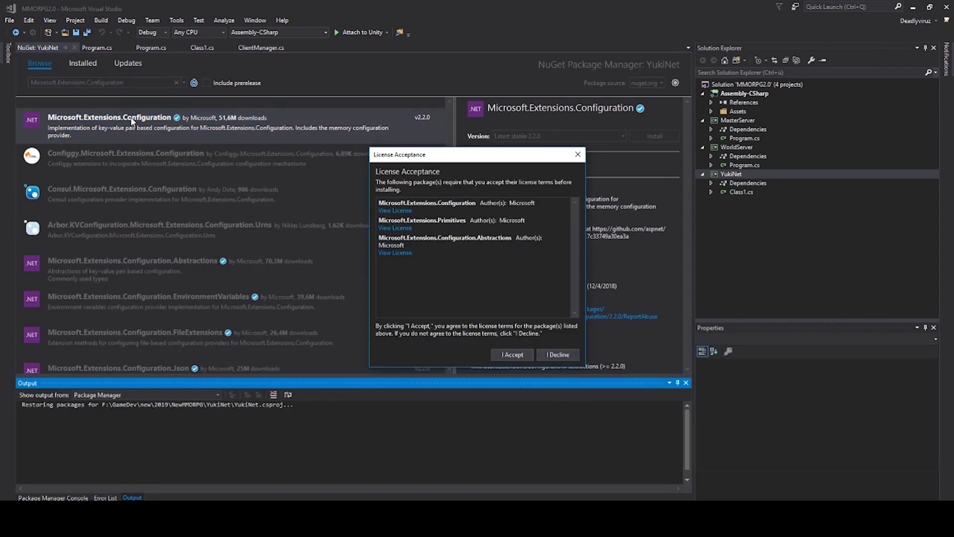
click(512, 355)
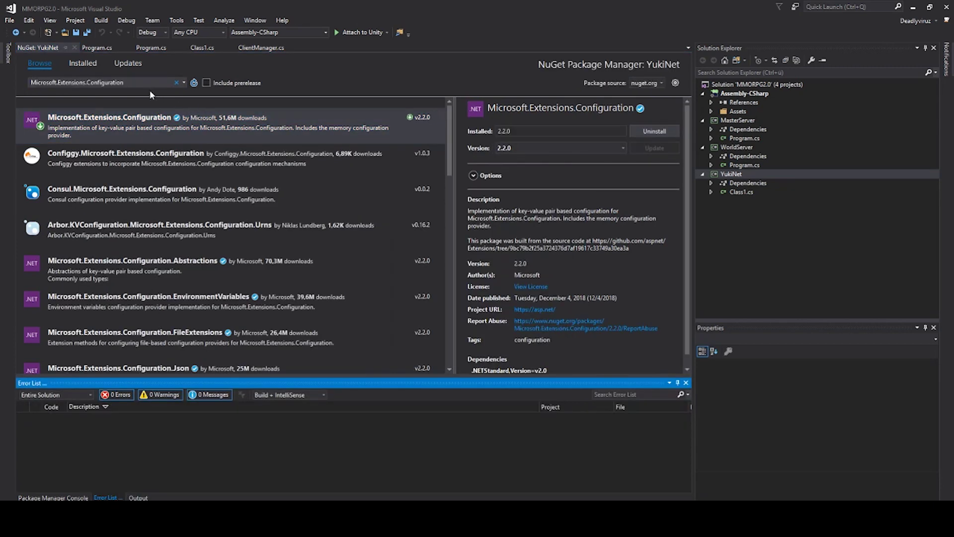
Step: Find the Microsoft.Extensions.Logging 2.2.0 package and install it in the YukiNet project, accepting its licenses
drag(101, 82, 89, 83)
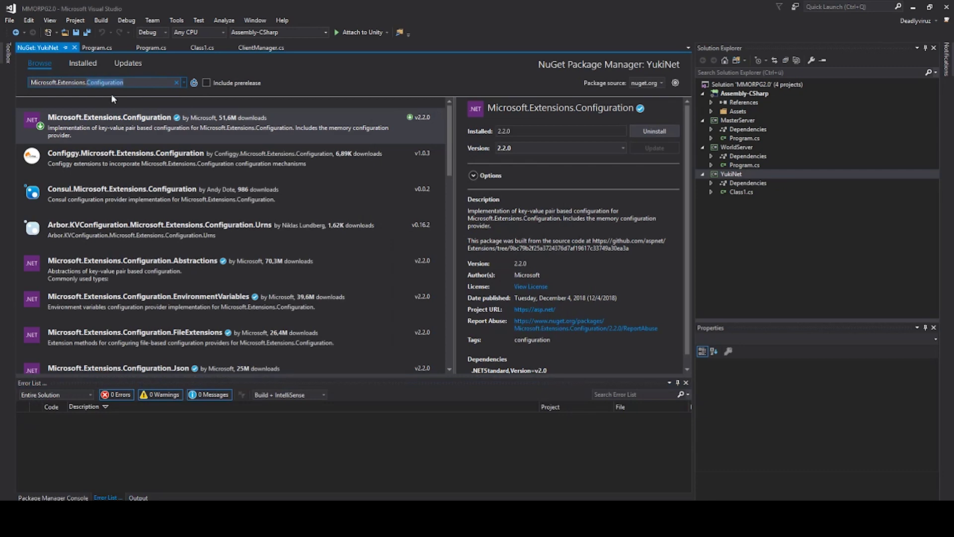
text(Loggi)
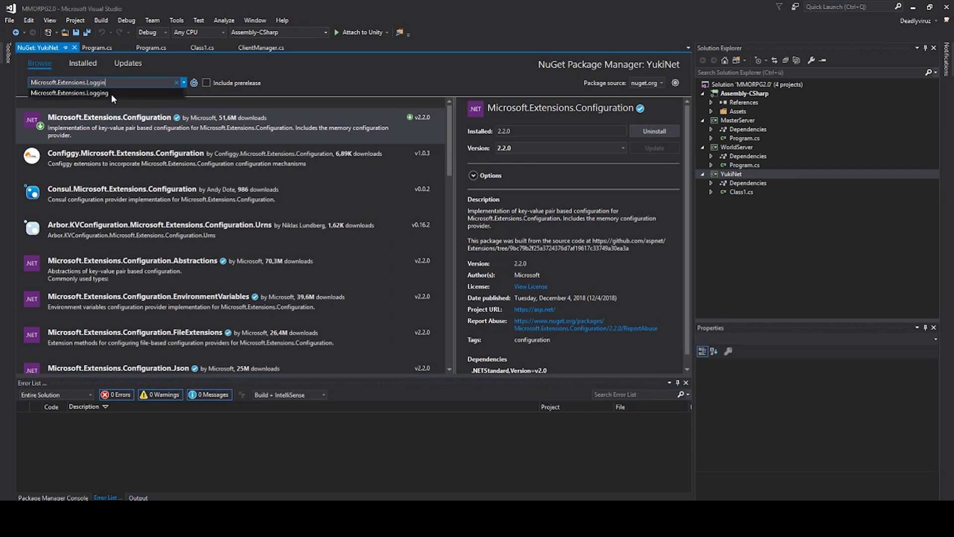
click(111, 94)
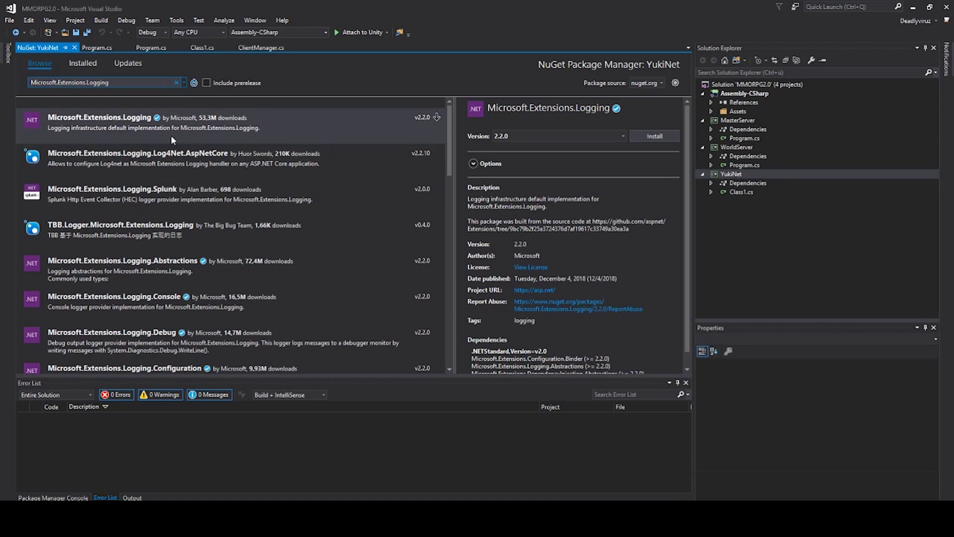
click(654, 136)
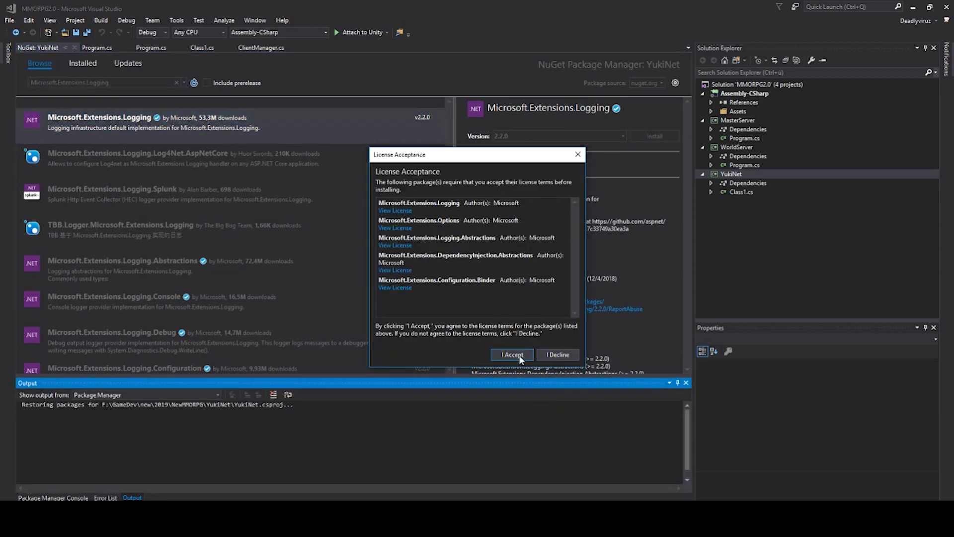
click(520, 357)
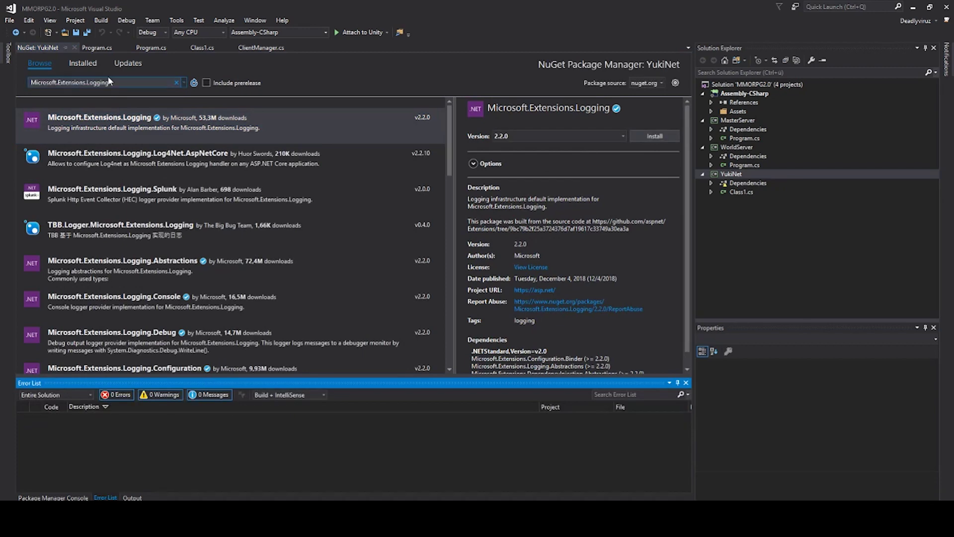
click(83, 63)
click(40, 63)
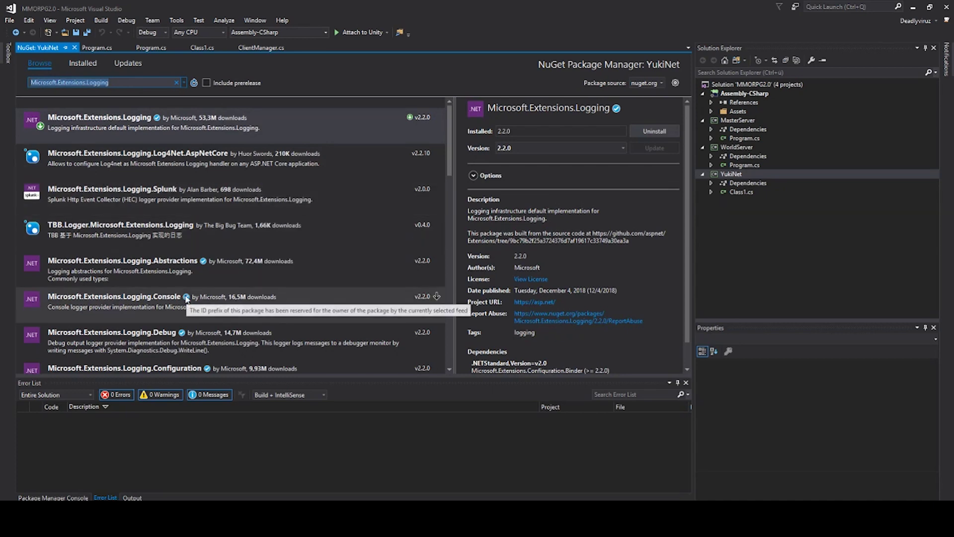
Step: Install the Microsoft.Extensions.Logging.Console 2.2.0 package in the YukiNet project and accept its licenses
click(238, 301)
click(655, 138)
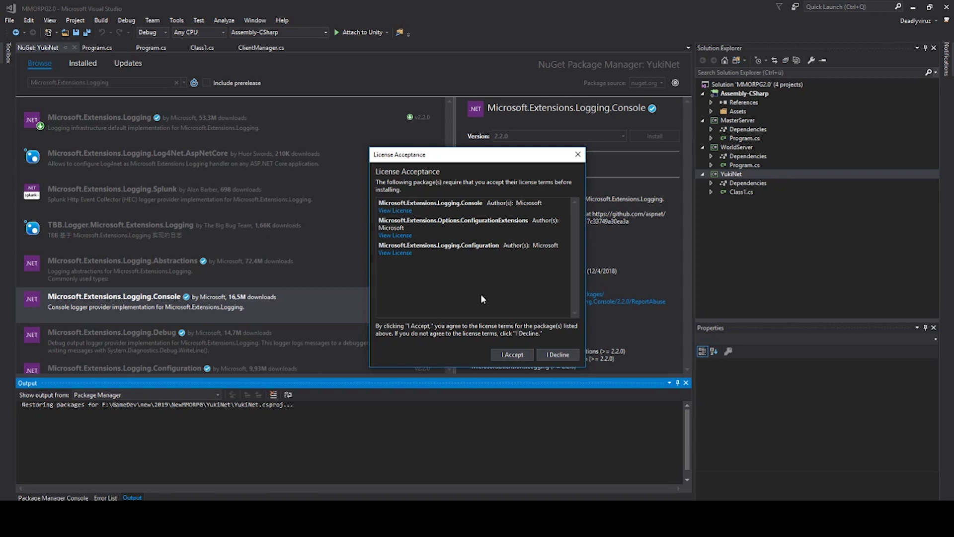
click(512, 354)
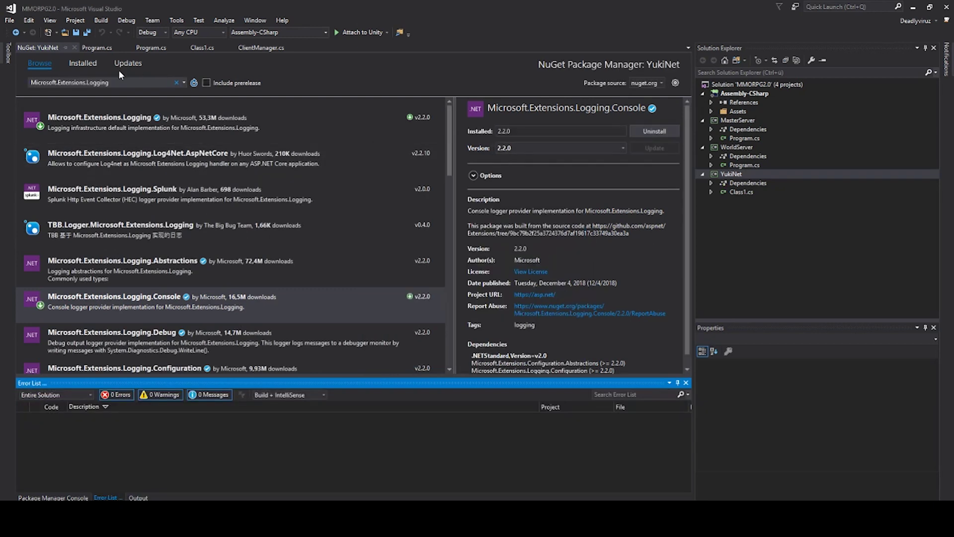
Step: Find and install the Microsoft.Extensions.Configuration.Json 2.2.0 package in YukiNet, accepting its licenses, and close that project's package manager
click(141, 83)
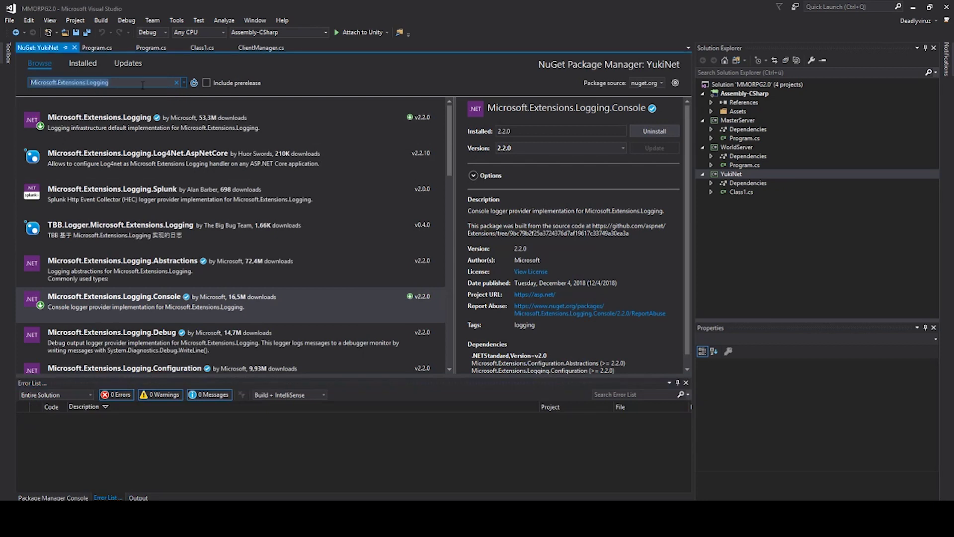
key(BackSpace)
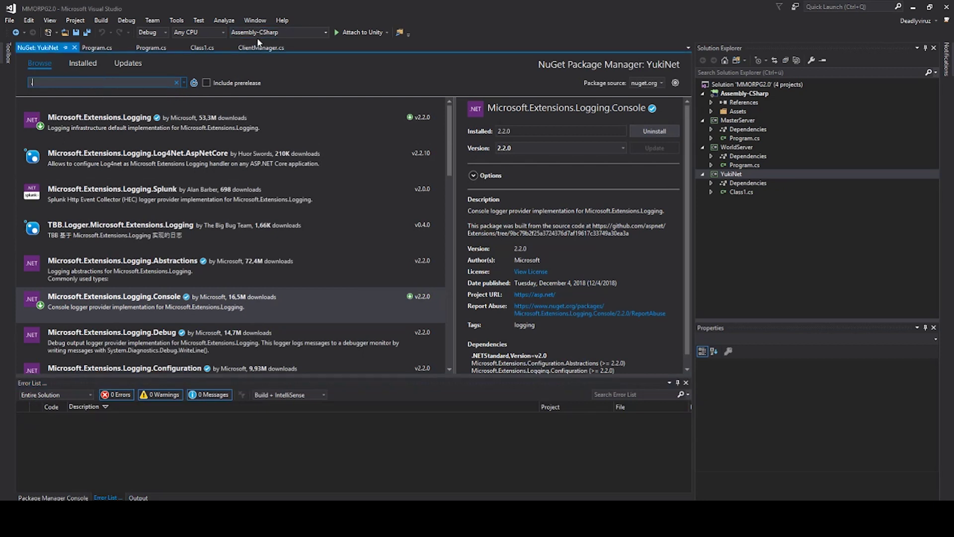
key(BackSpace)
key(BackSpace)
text(M)
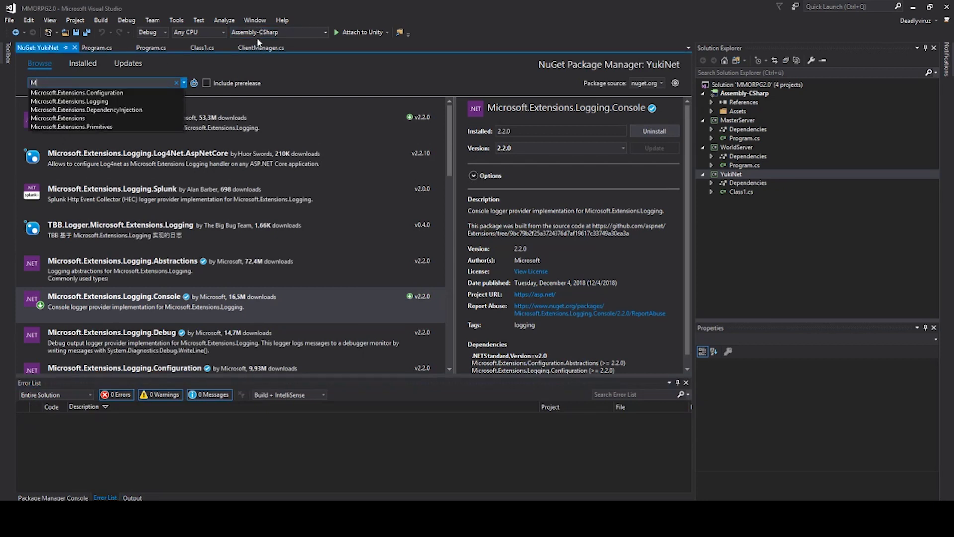
key(Down)
key(Return)
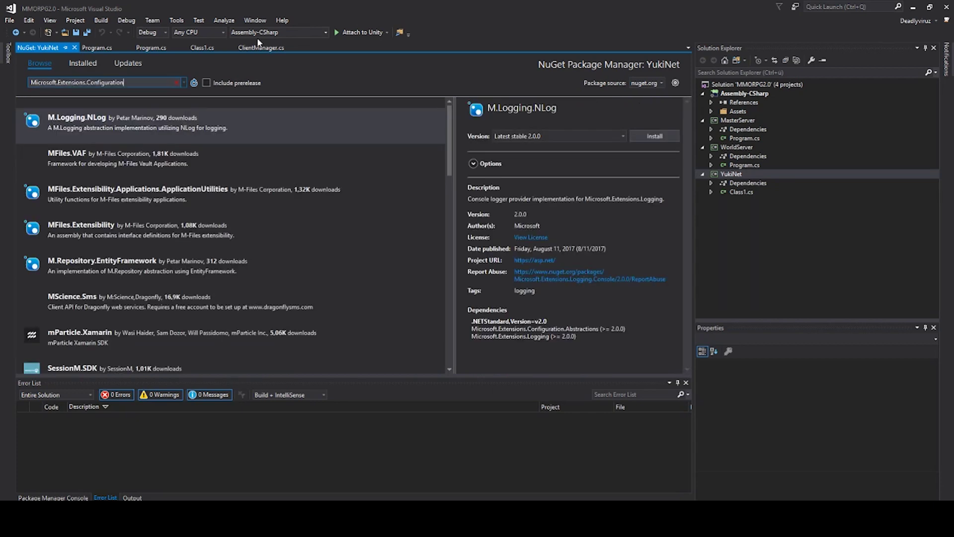
text(.Jso)
key(Down)
key(Return)
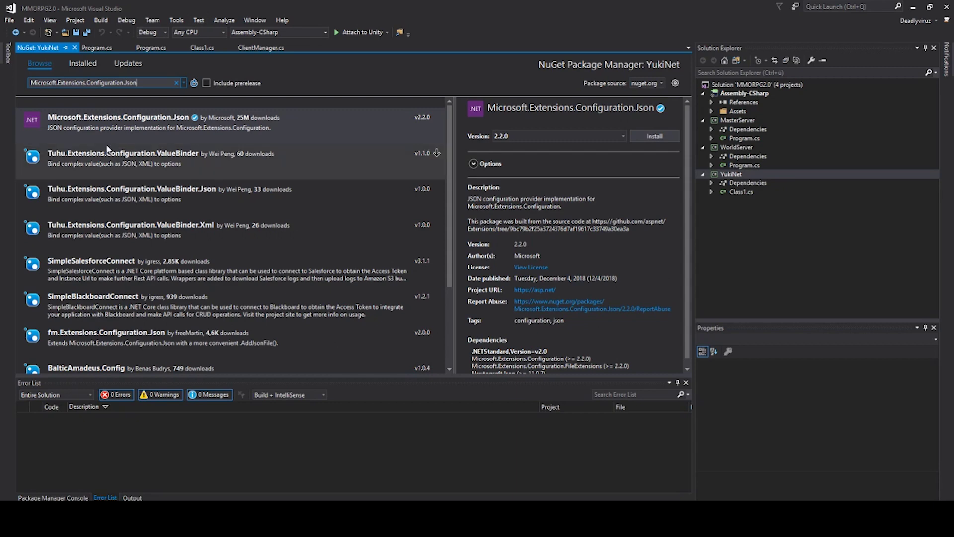
click(436, 117)
click(436, 117)
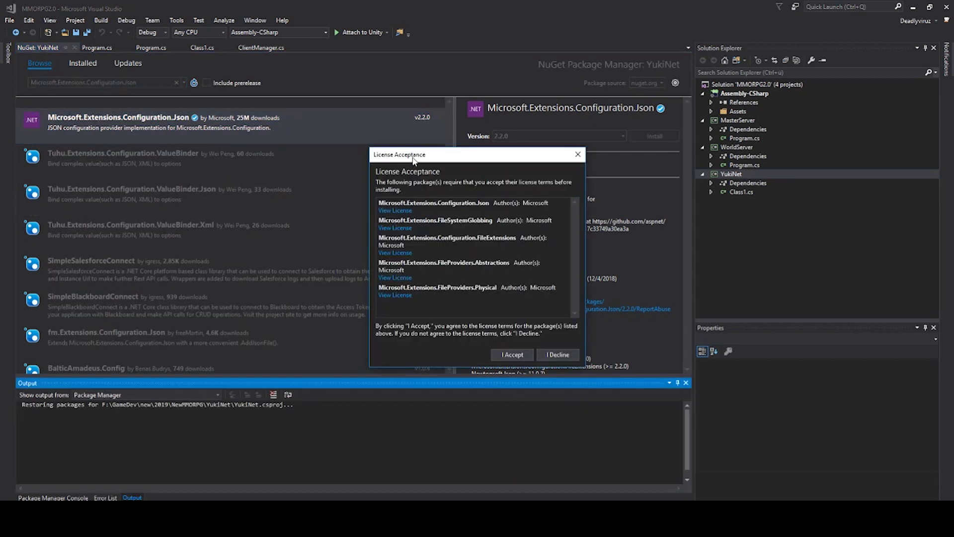
click(510, 354)
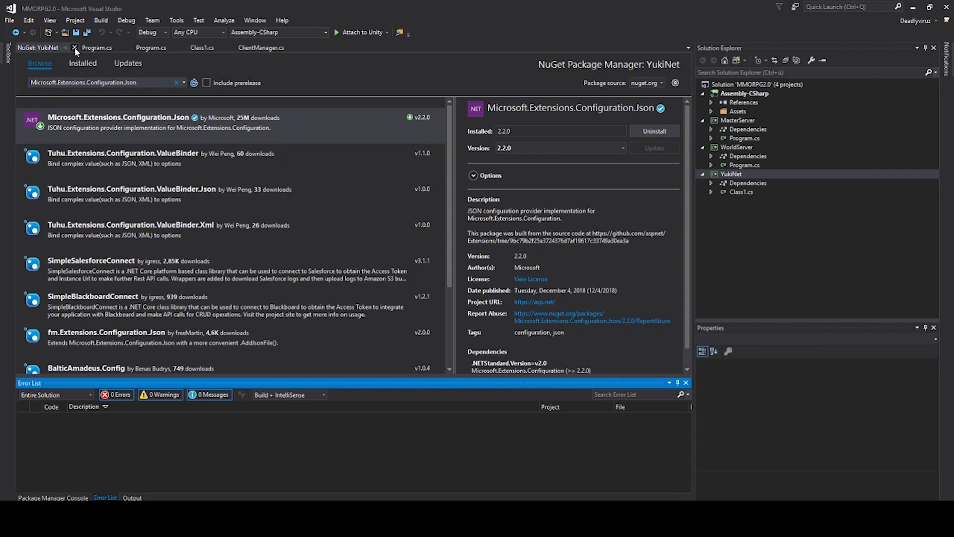
click(75, 46)
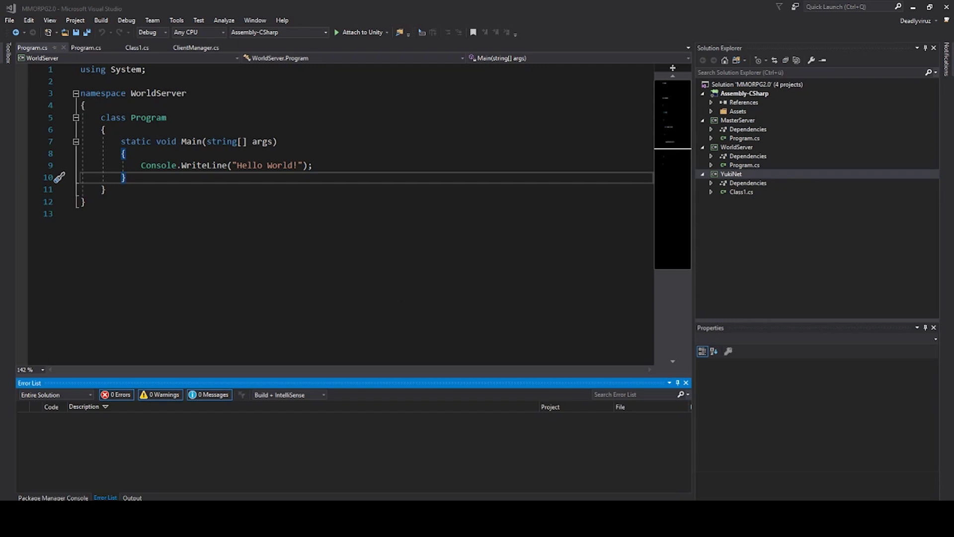
Step: Open NuGet package management for the MasterServer project and install the Dapper 1.50.5 package, accepting its licenses
right_click(744, 121)
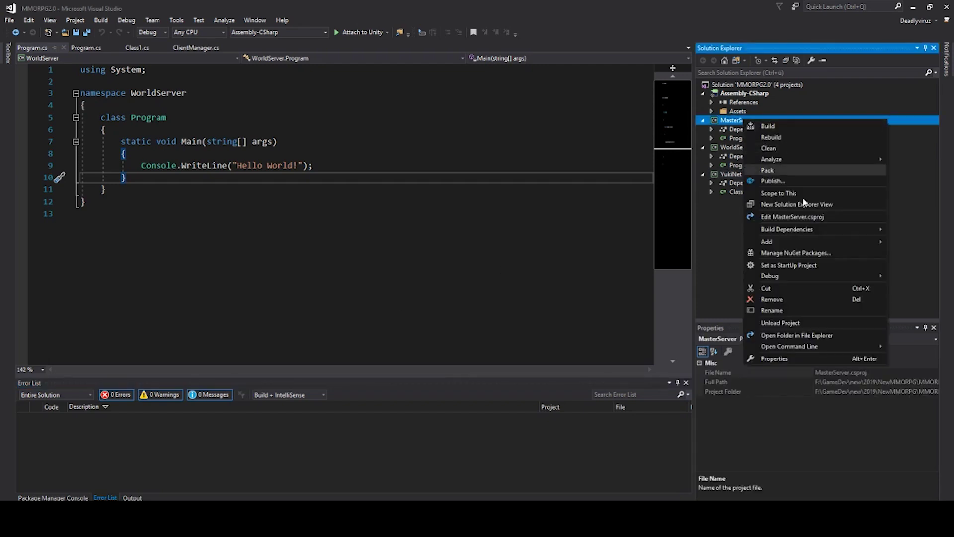
click(783, 253)
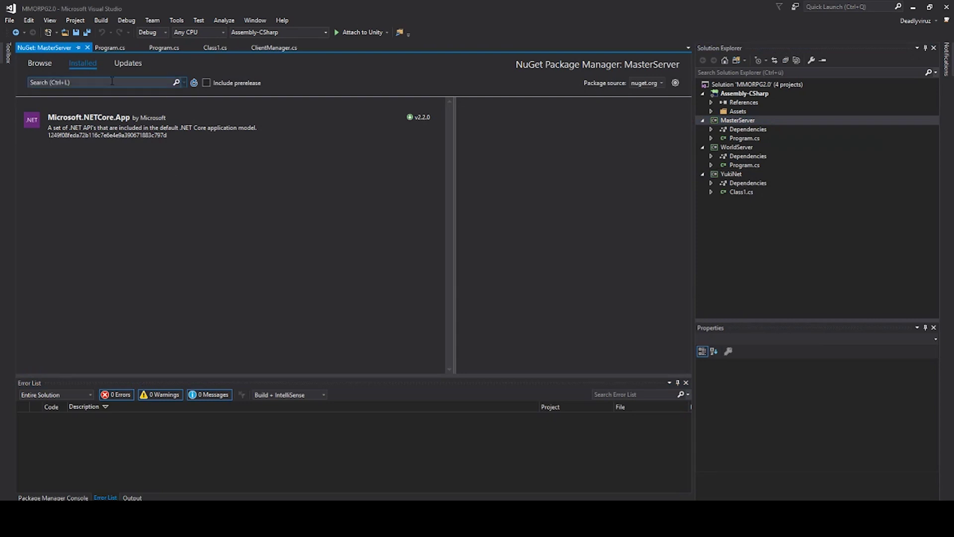
click(38, 63)
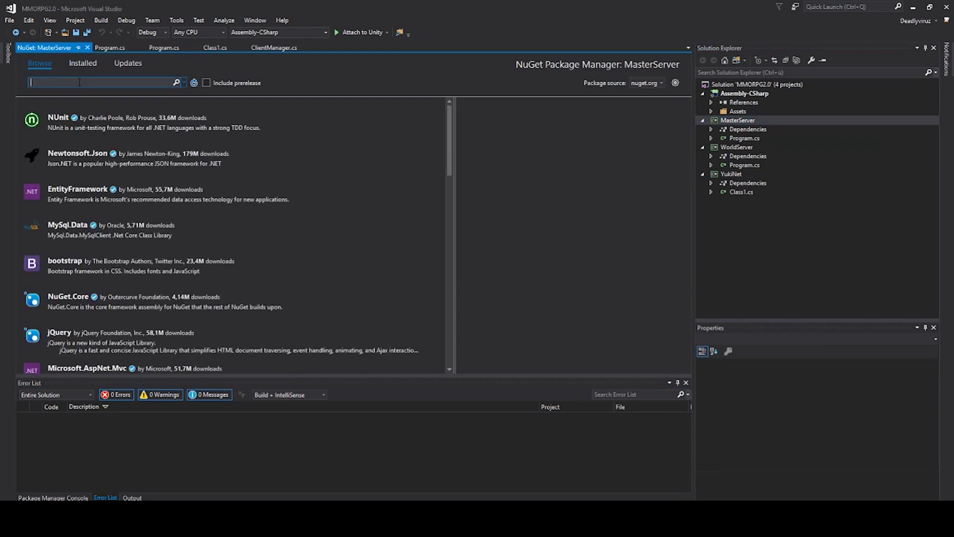
click(79, 82)
text(Dapper)
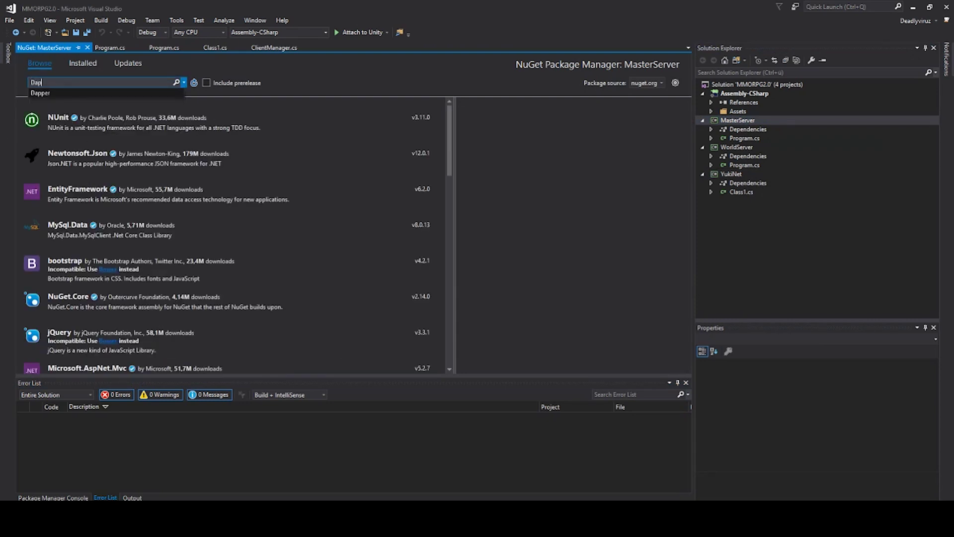
key(Return)
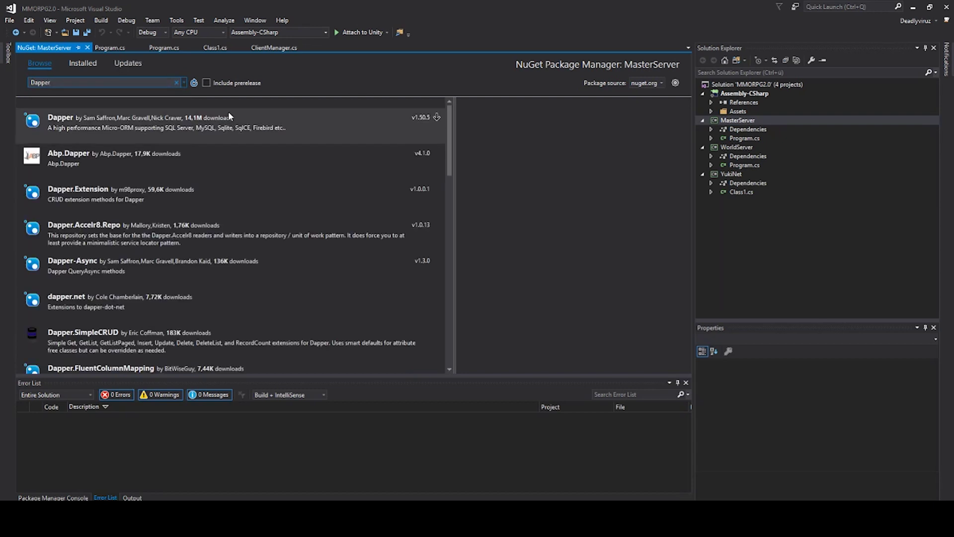
click(228, 112)
click(641, 138)
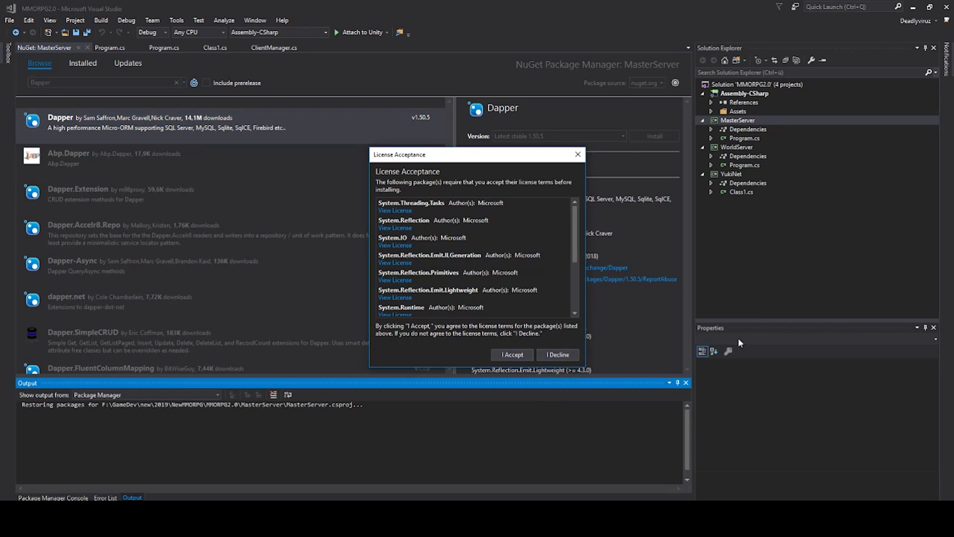
click(527, 354)
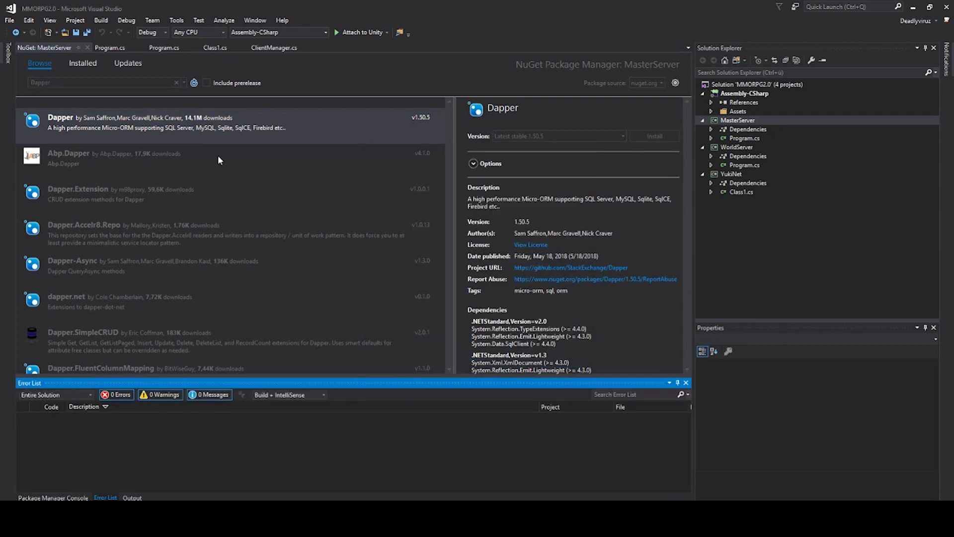
Step: Find the Microsoft.Extensions.Configuration 2.2.0 package and install it in the MasterServer project, accepting its licenses
double_click(36, 82)
text(Mic)
key(Down)
key(Return)
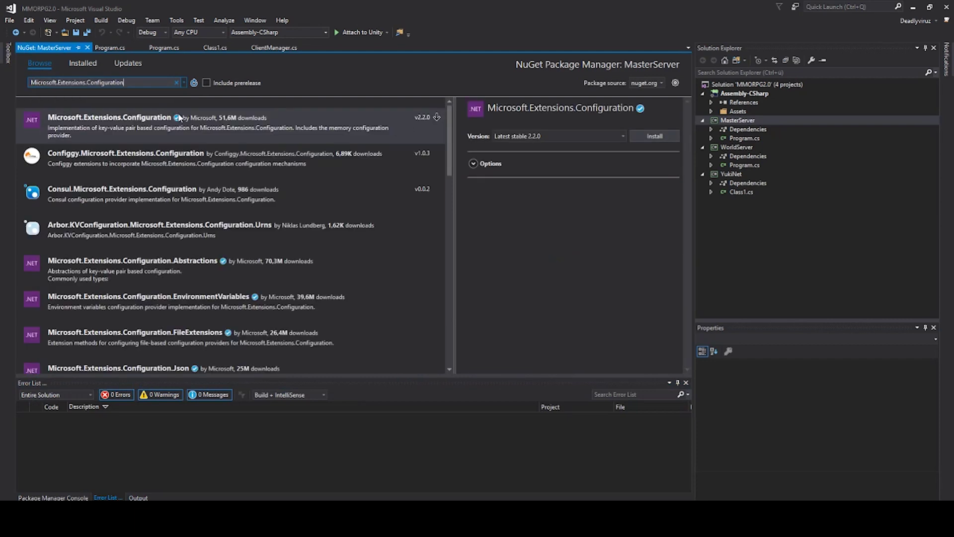
click(178, 116)
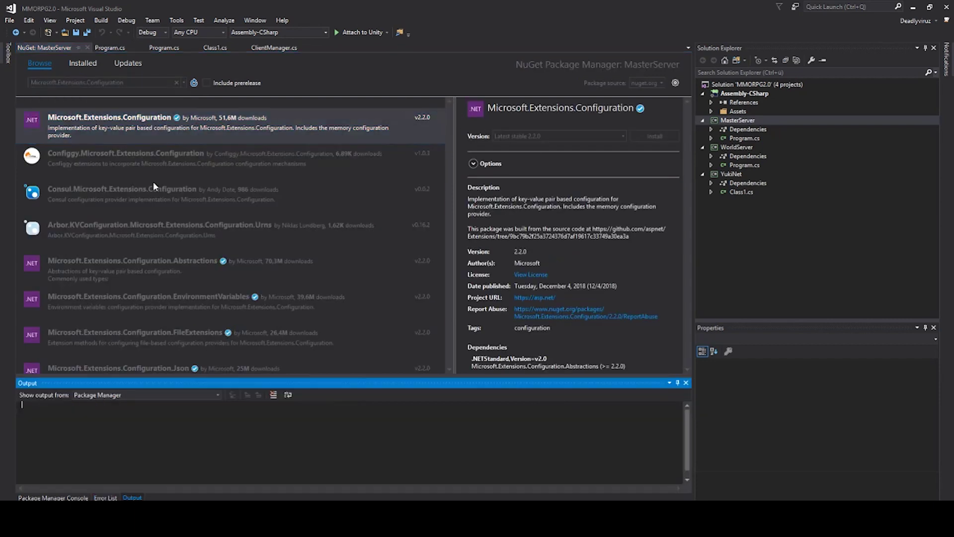
click(507, 356)
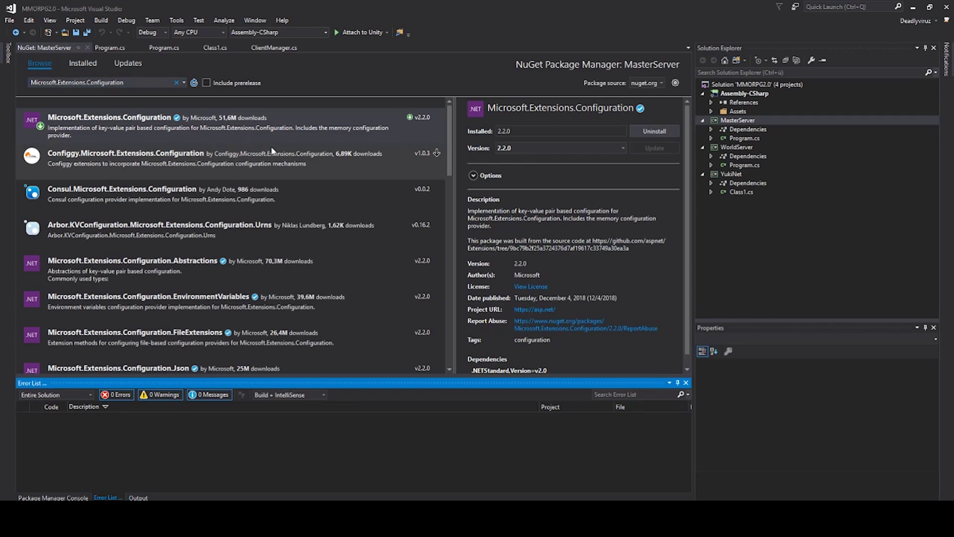
Step: Install the Microsoft.Extensions.Configuration.Abstractions 2.2.0 package in the MasterServer project
click(212, 272)
click(653, 142)
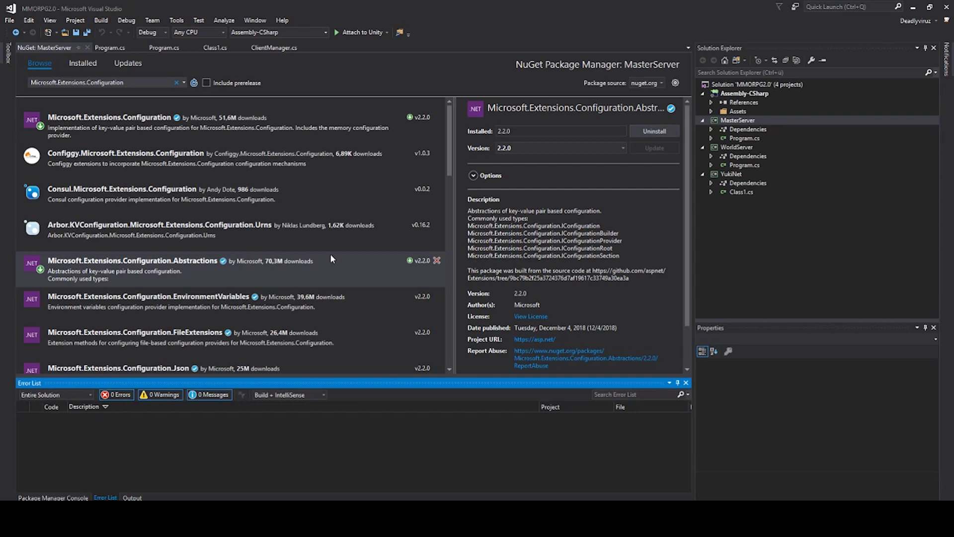
Step: Find the Microsoft.Extensions.Configuration.Json 2.2.0 package and install it in the MasterServer project, accepting its licenses
scroll(353, 248, down, 3)
scroll(354, 248, down, 6)
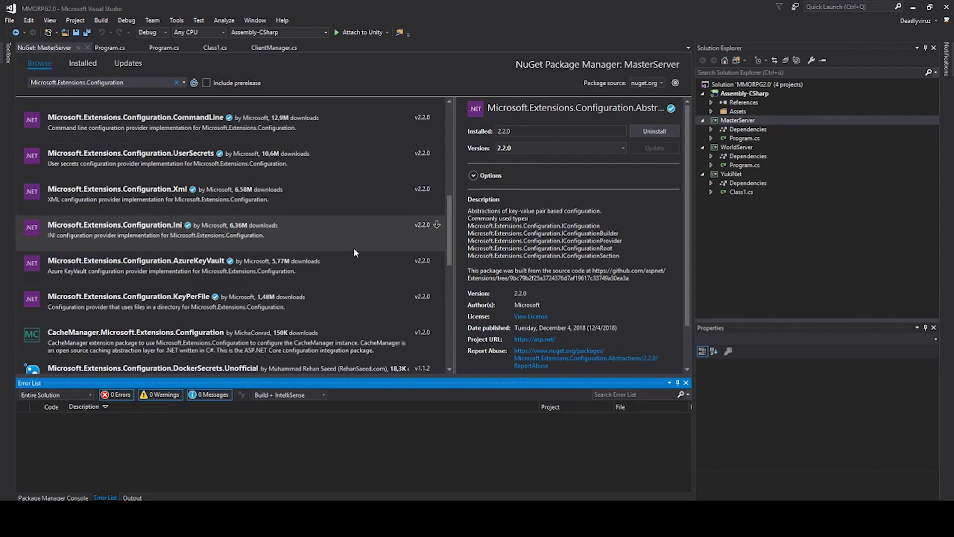
scroll(288, 315, up, 10)
click(147, 82)
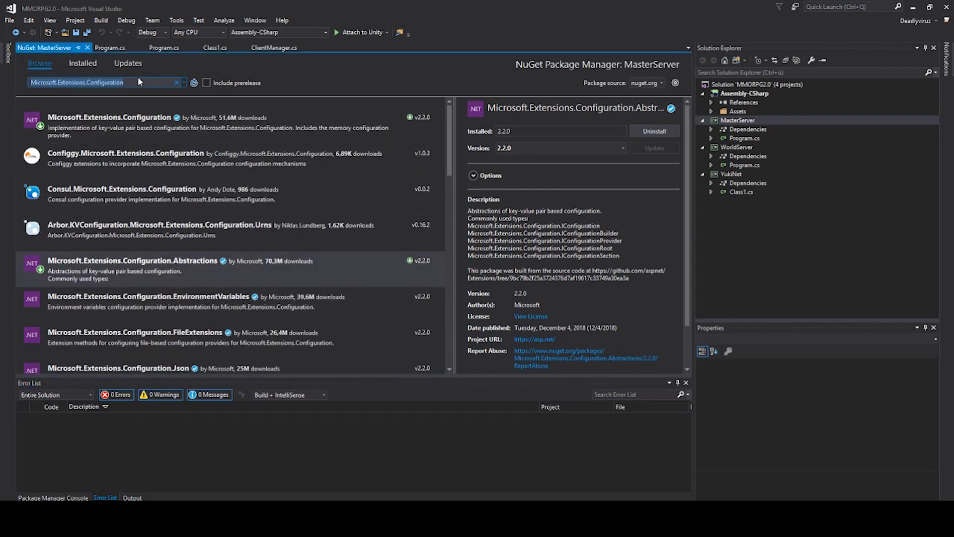
text(.Json)
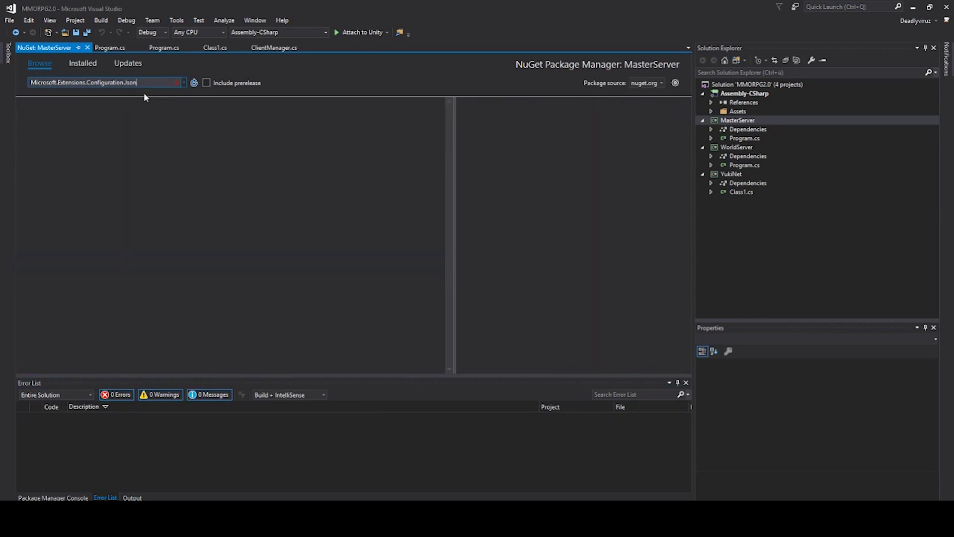
click(437, 116)
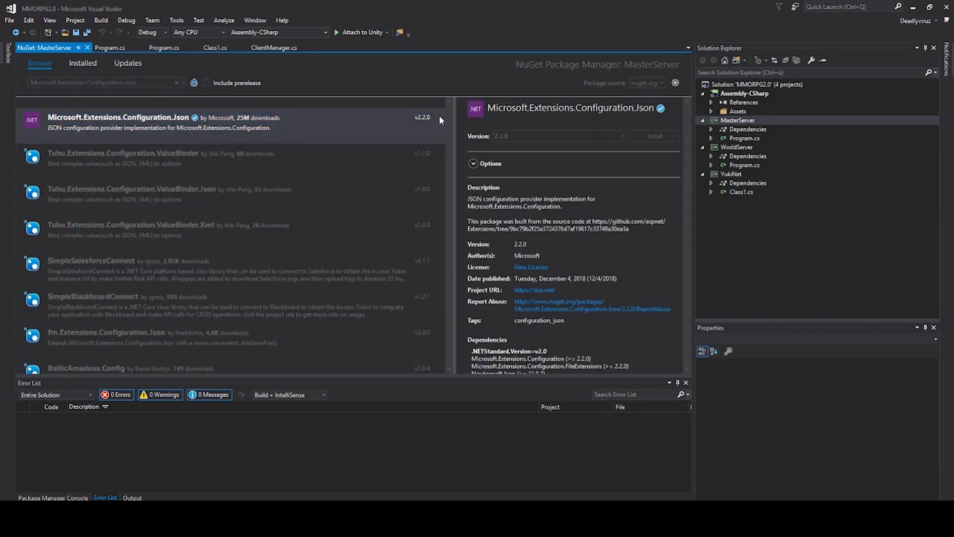
click(512, 354)
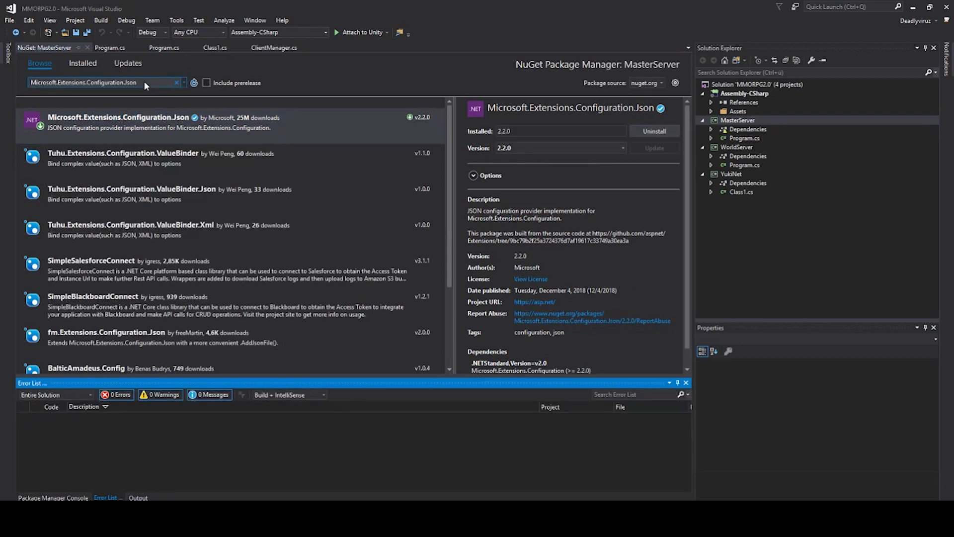
Step: Install the Microsoft.Extensions.DependencyInjection and Microsoft.Extensions.DependencyInjection.Abstractions 2.2.0 packages in the MasterServer project, accepting the licenses
drag(137, 82, 86, 83)
text(De)
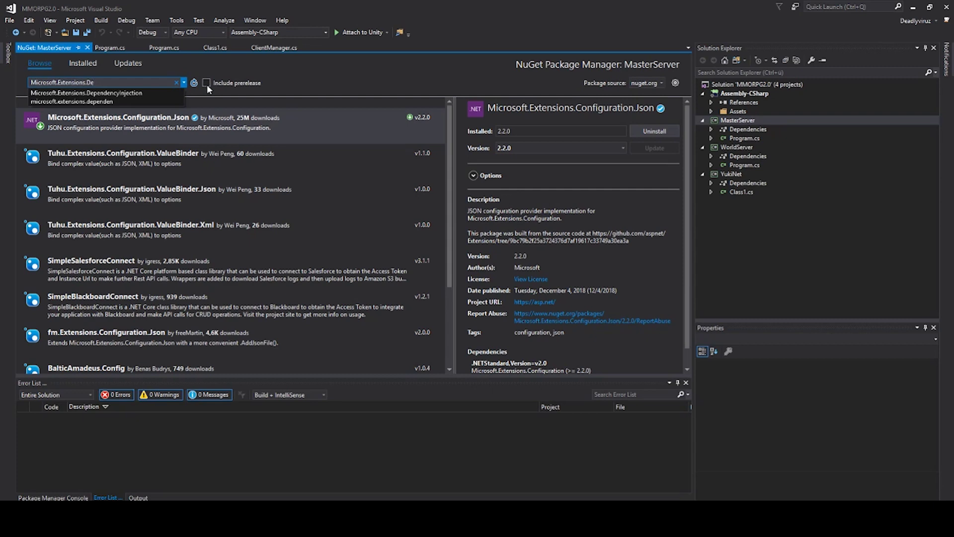
click(155, 93)
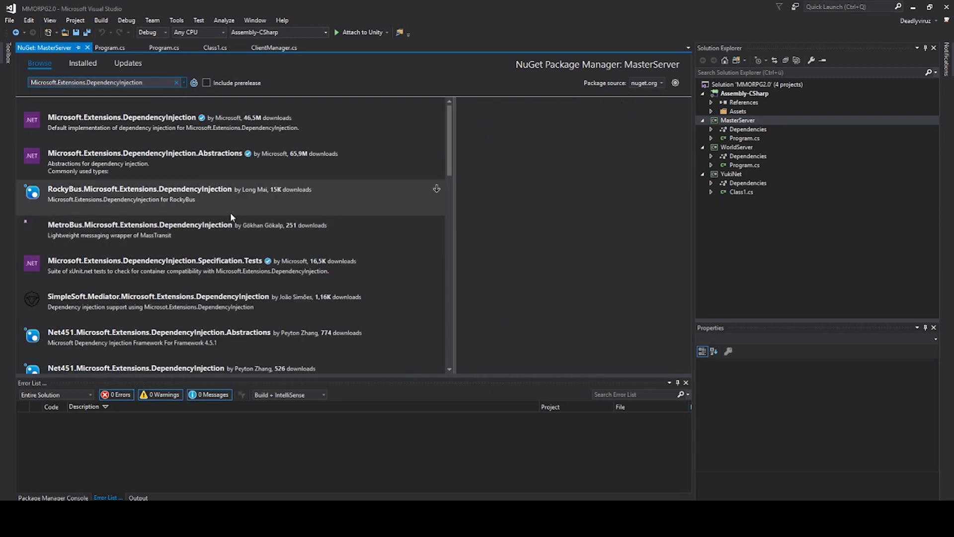
click(348, 128)
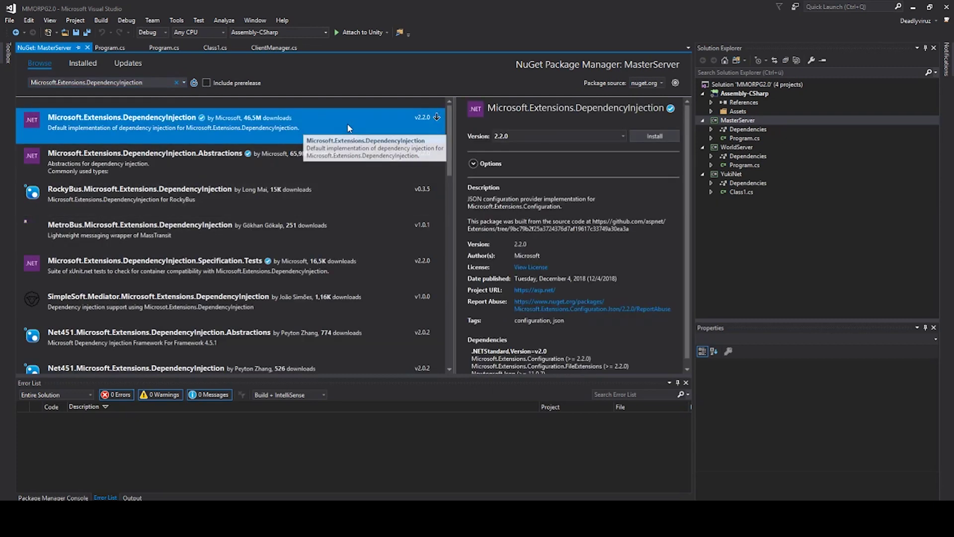
click(437, 117)
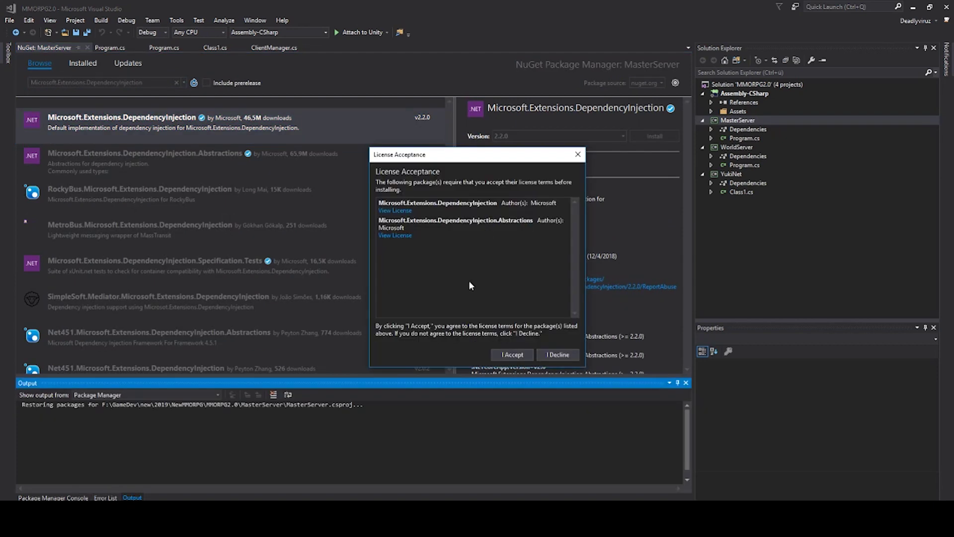
click(524, 356)
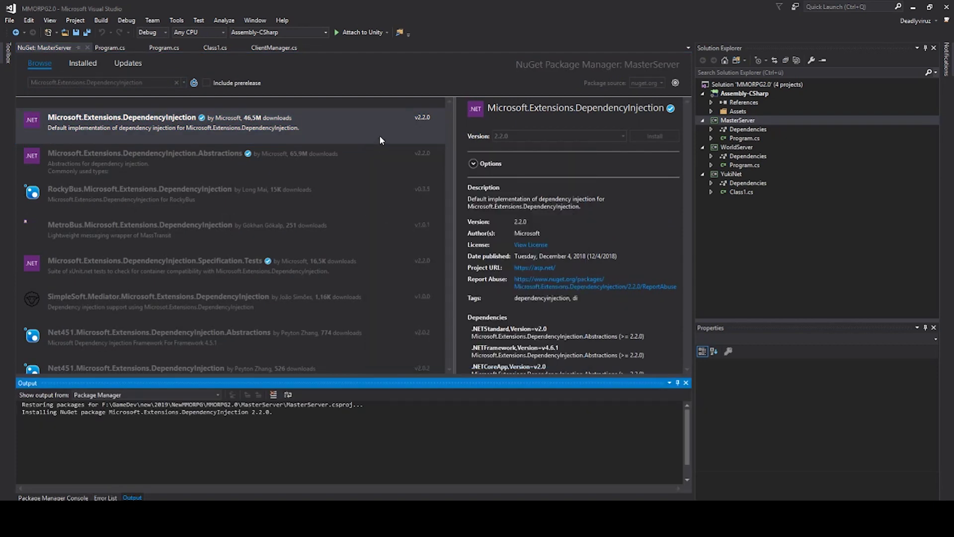
click(367, 156)
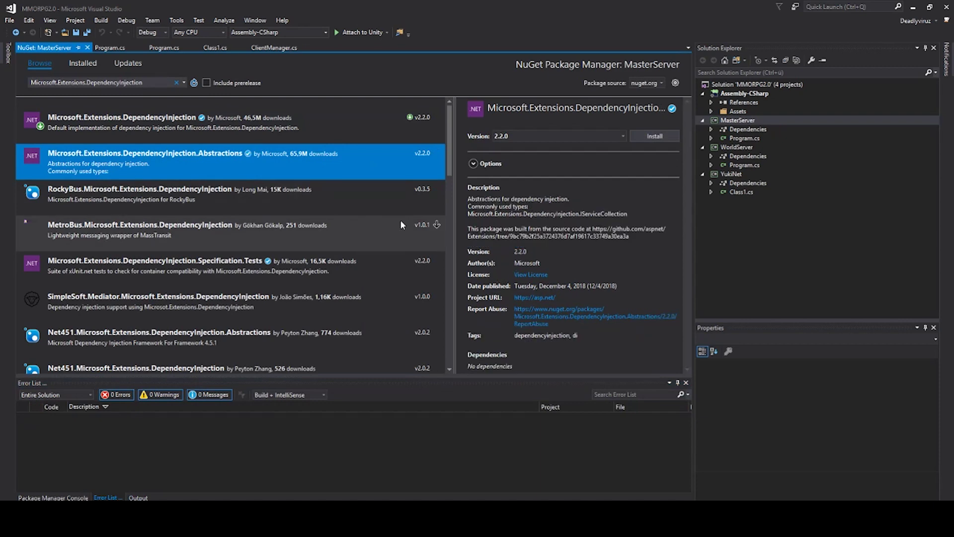
click(435, 153)
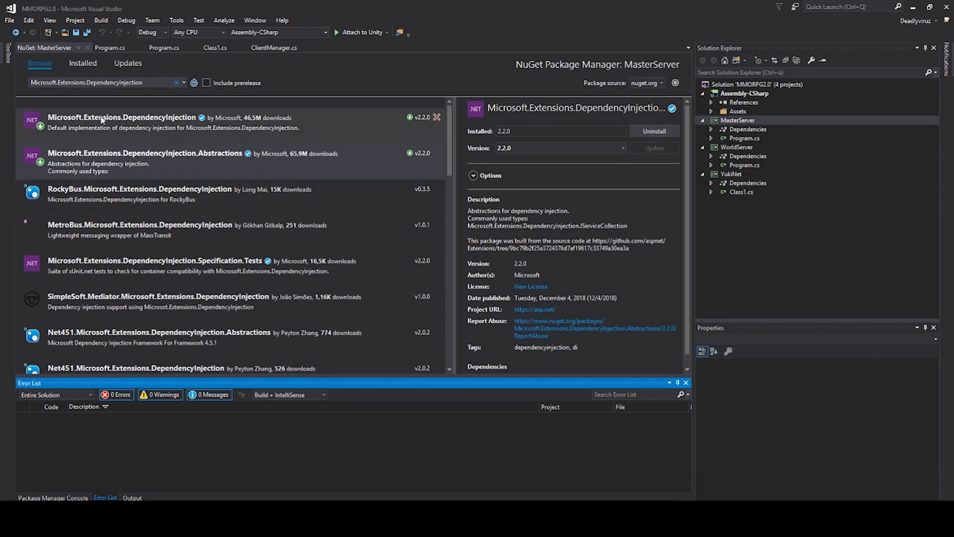
Step: Find the Microsoft.Extensions.Logging 2.2.0 package and install it in the MasterServer project, accepting its licenses
drag(144, 82, 92, 81)
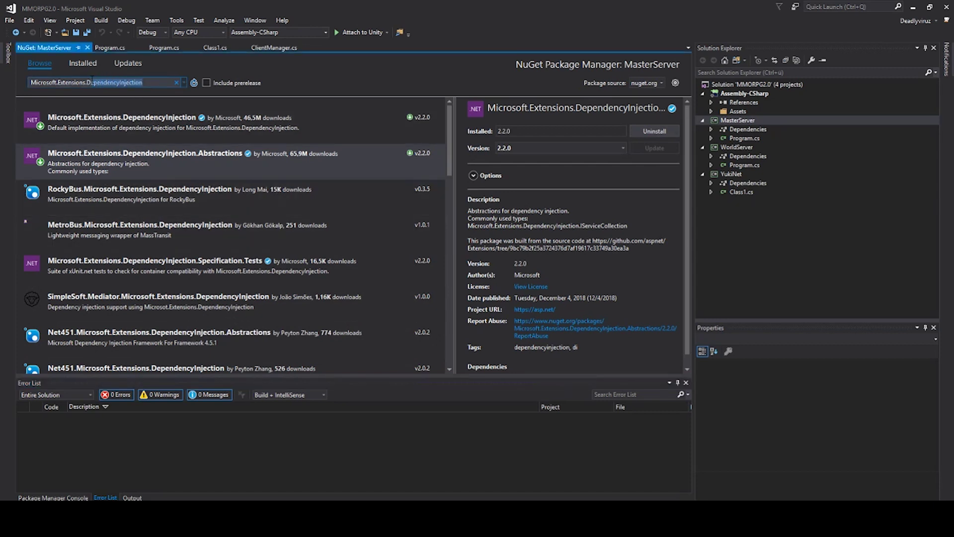
right_click(92, 81)
click(92, 82)
drag(87, 82, 149, 83)
key(BackSpace)
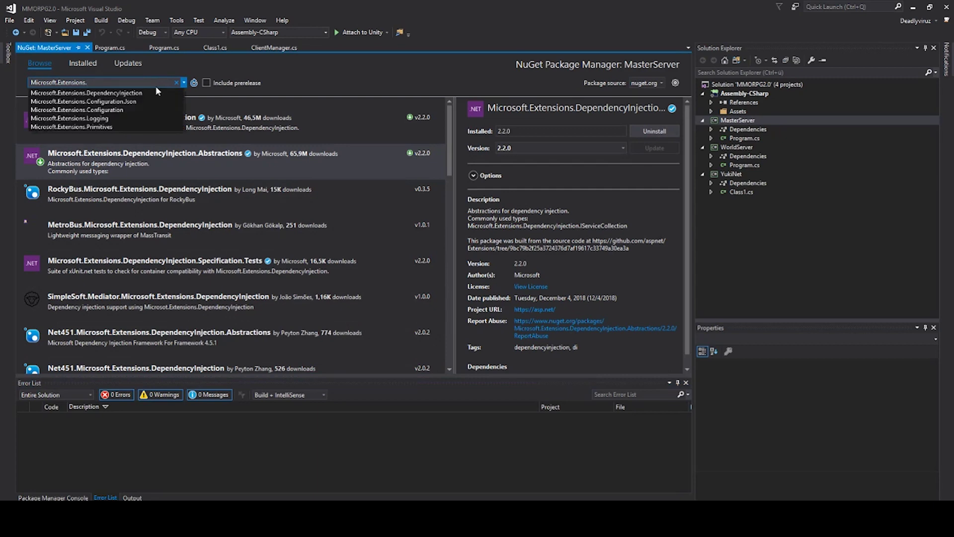
text(.lo)
click(105, 93)
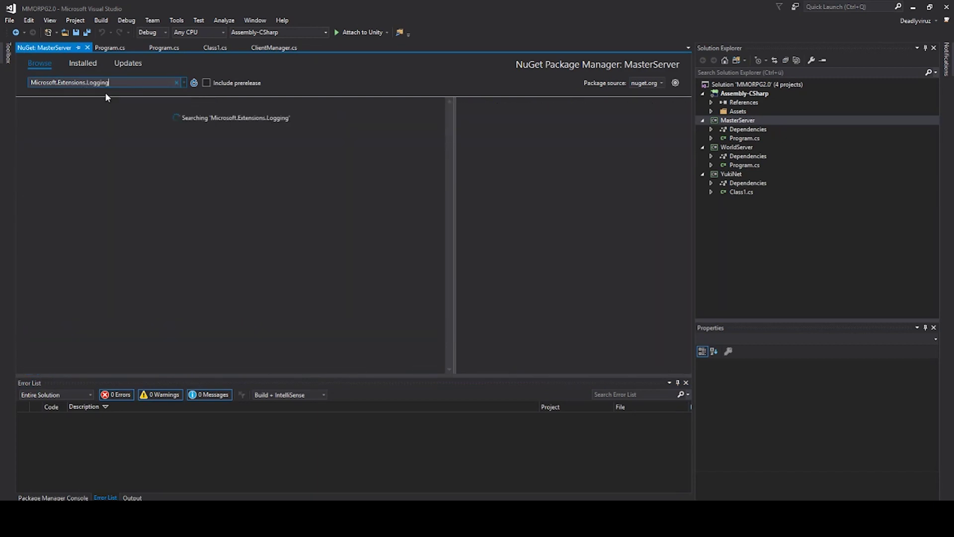
click(191, 139)
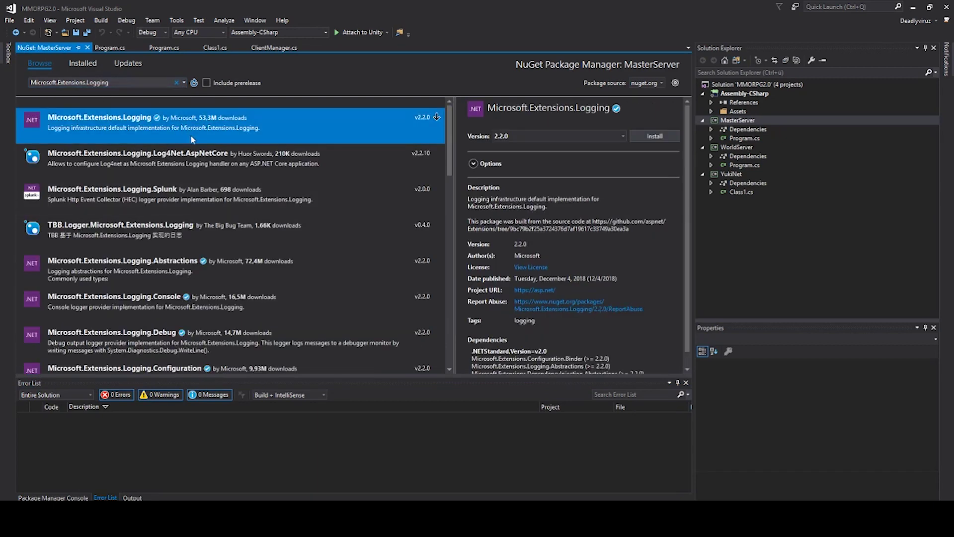
click(654, 135)
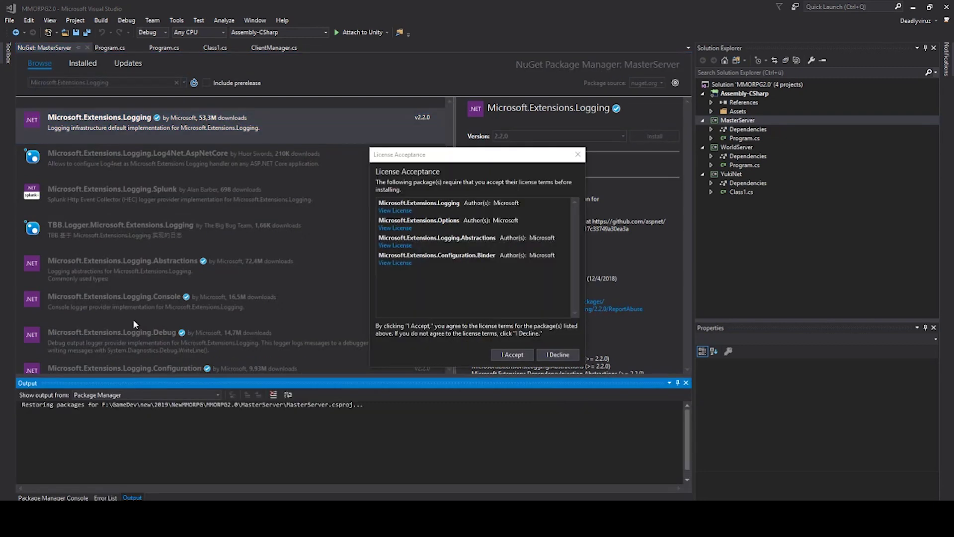
click(498, 354)
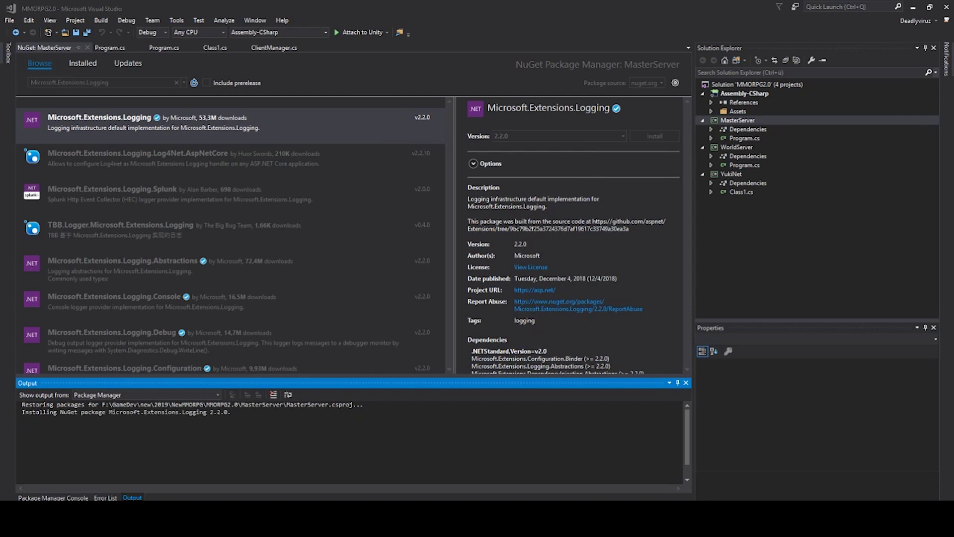
Step: Find the Microsoft.Extensions.Logging.Console 2.2.0 package and install it in the MasterServer project, accepting its licenses
click(126, 82)
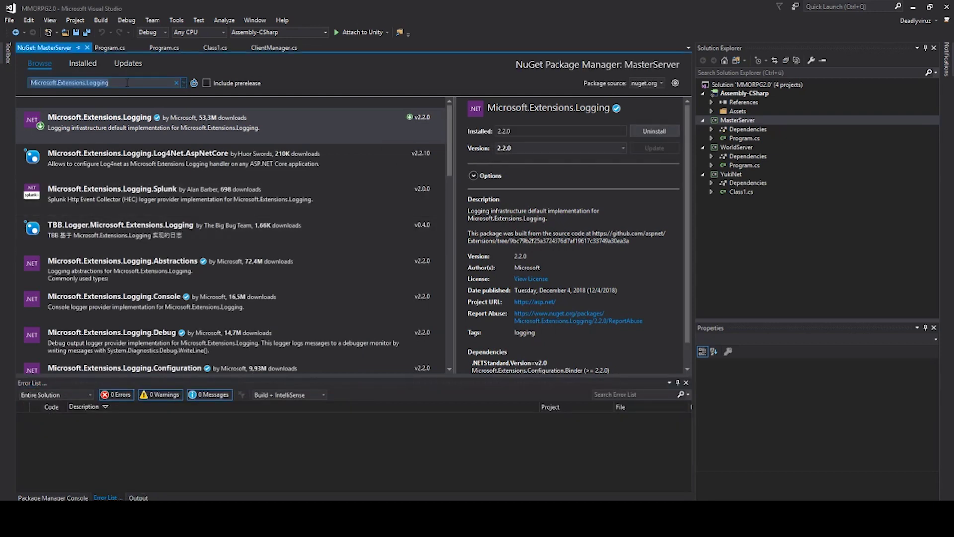
click(127, 83)
text(.Console)
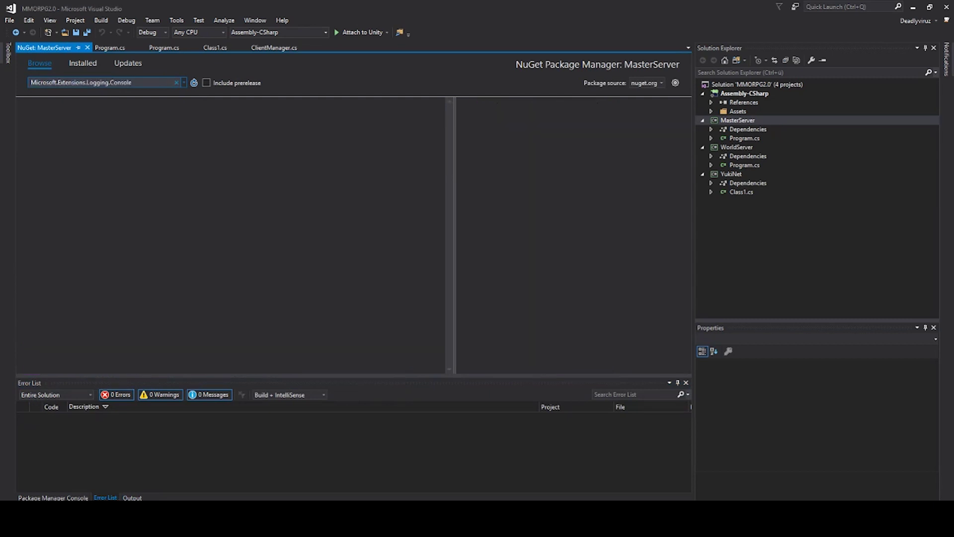
click(430, 120)
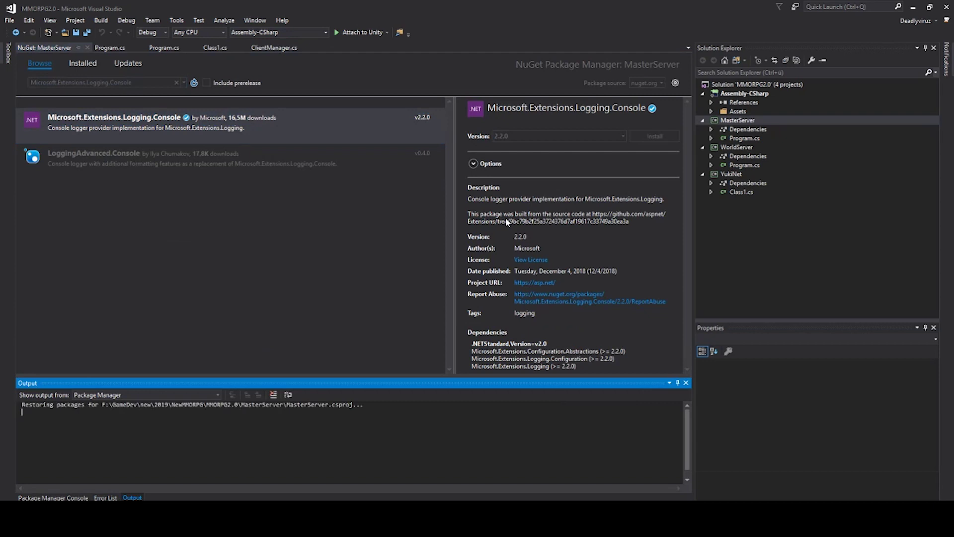
click(512, 354)
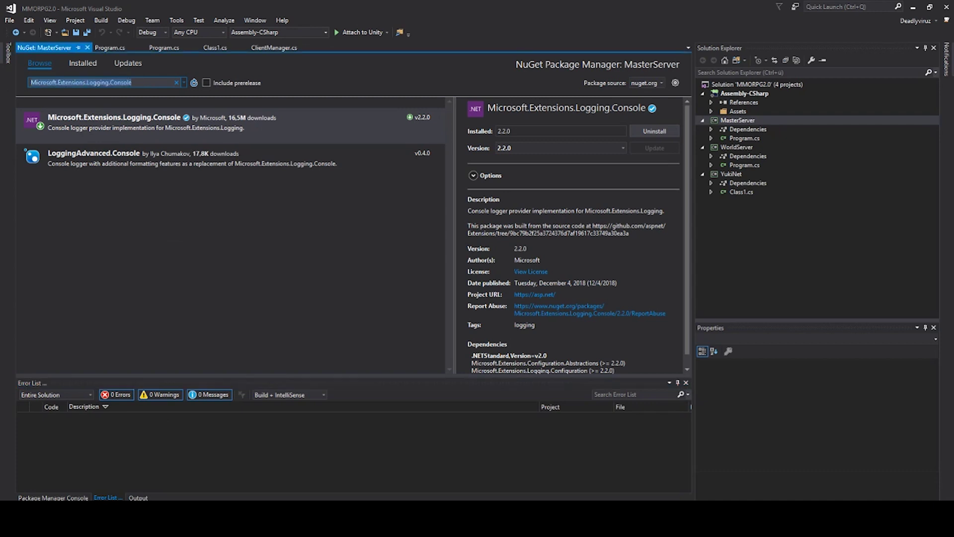
Step: Search for MySQL.Data and install the MySql.Data 8.0.13 package in the MasterServer project, accepting its license
text(My)
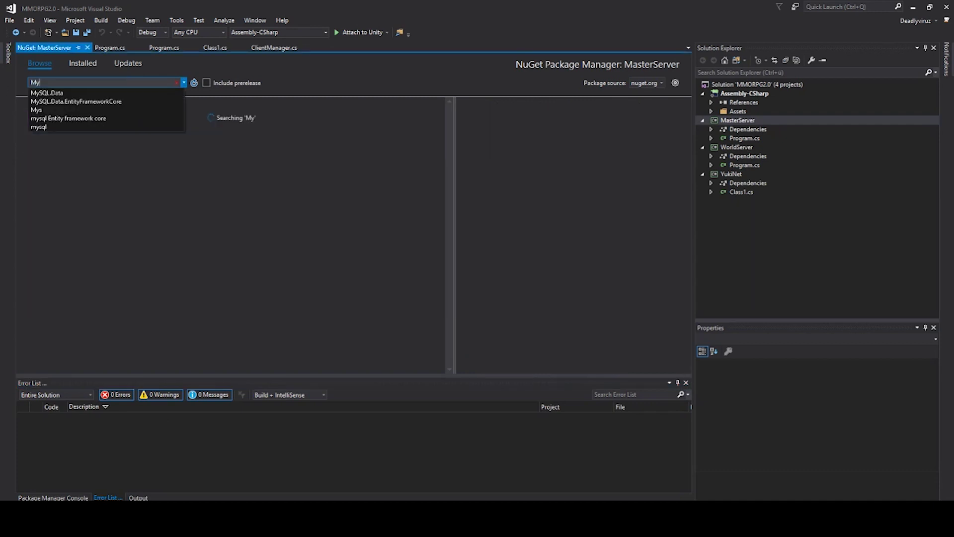
click(48, 94)
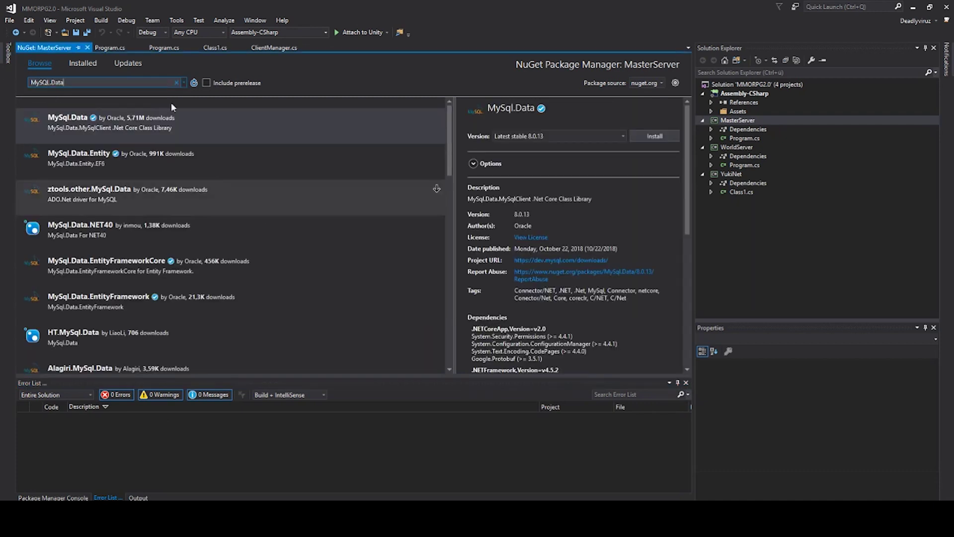
click(272, 124)
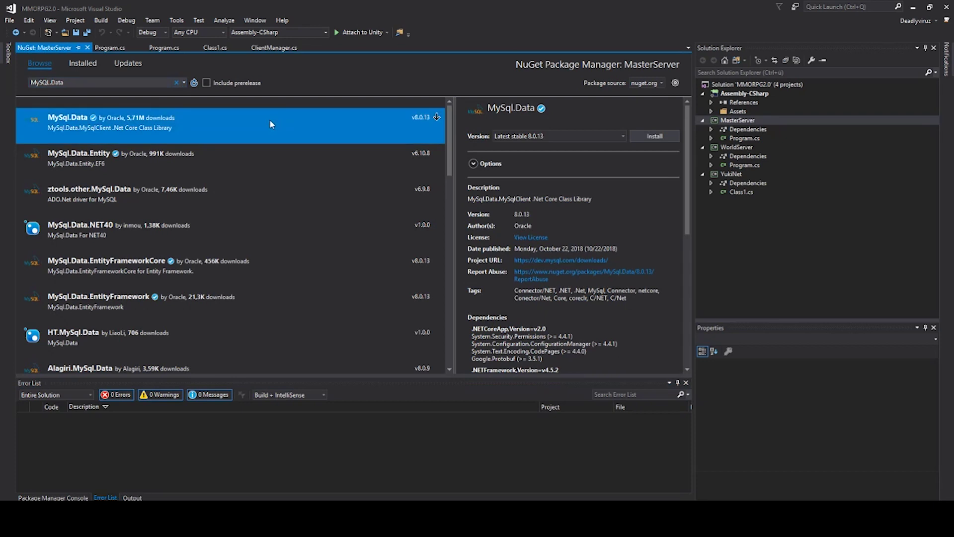
click(436, 118)
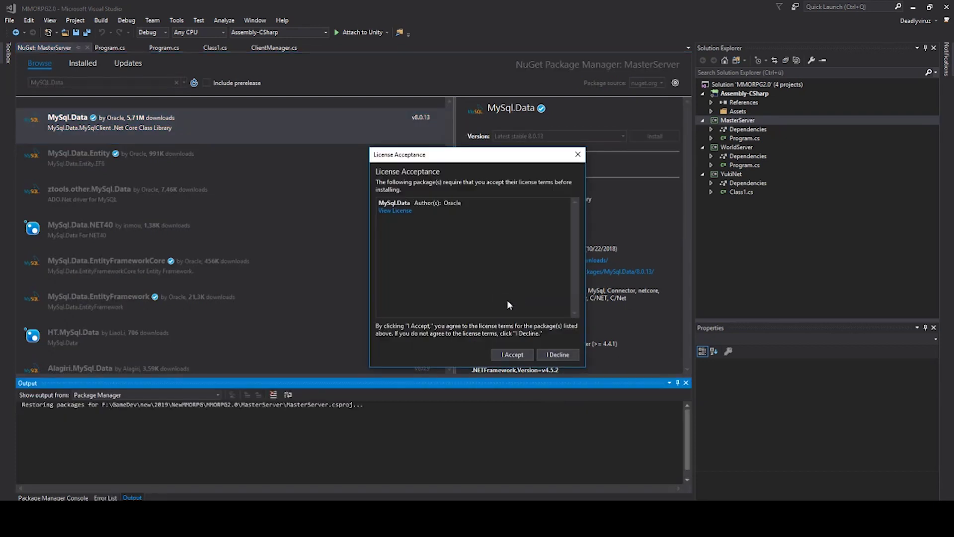
click(512, 357)
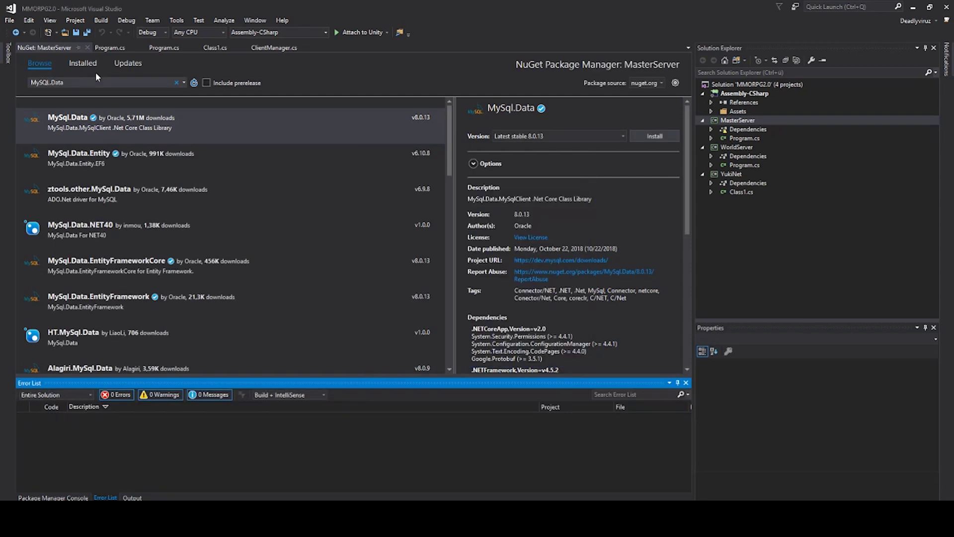
Step: Search for Newtonsoft.json and install the Newtonsoft.Json 12.0.1 package in the MasterServer project
click(69, 83)
text(New)
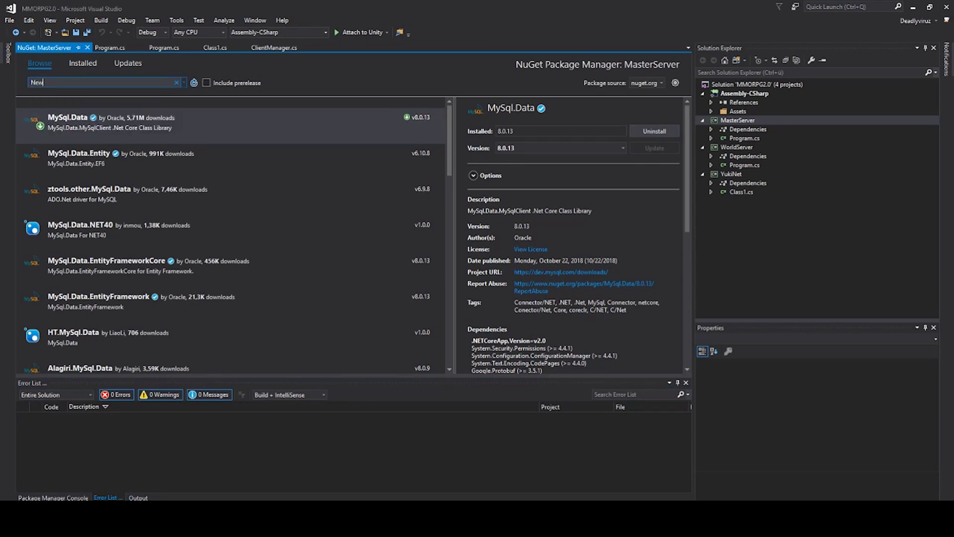
text(to)
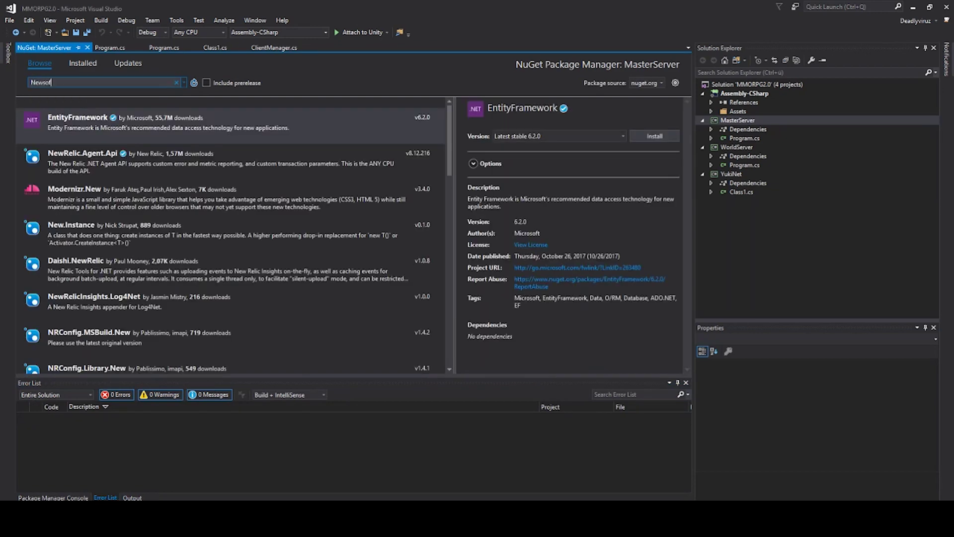
text(ft.json)
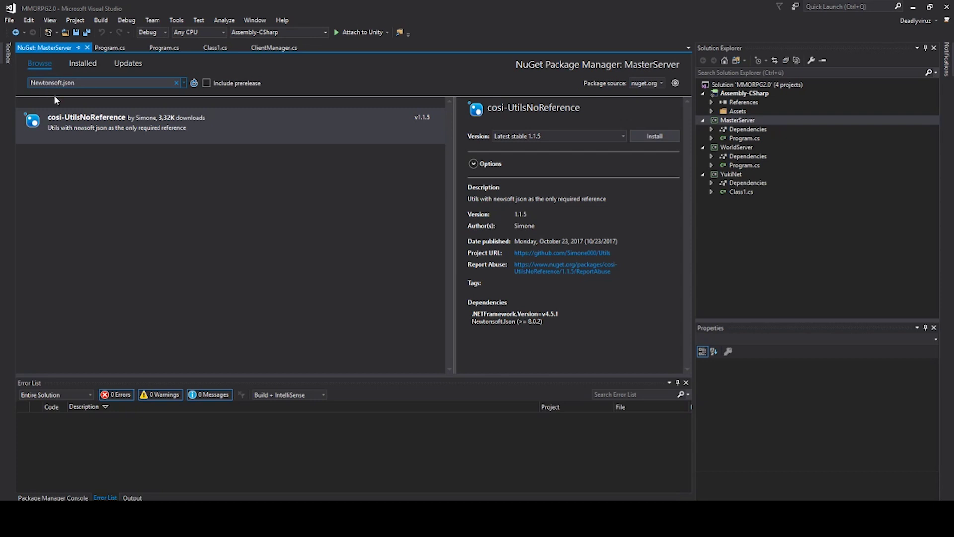
click(437, 118)
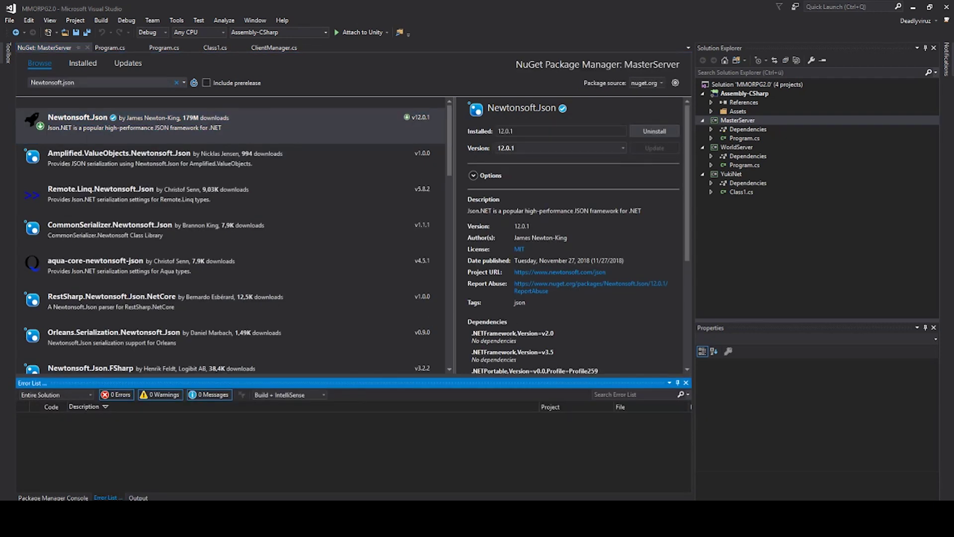
Step: Search for nlog and install the NLog 4.5.11 package in the MasterServer project
click(35, 82)
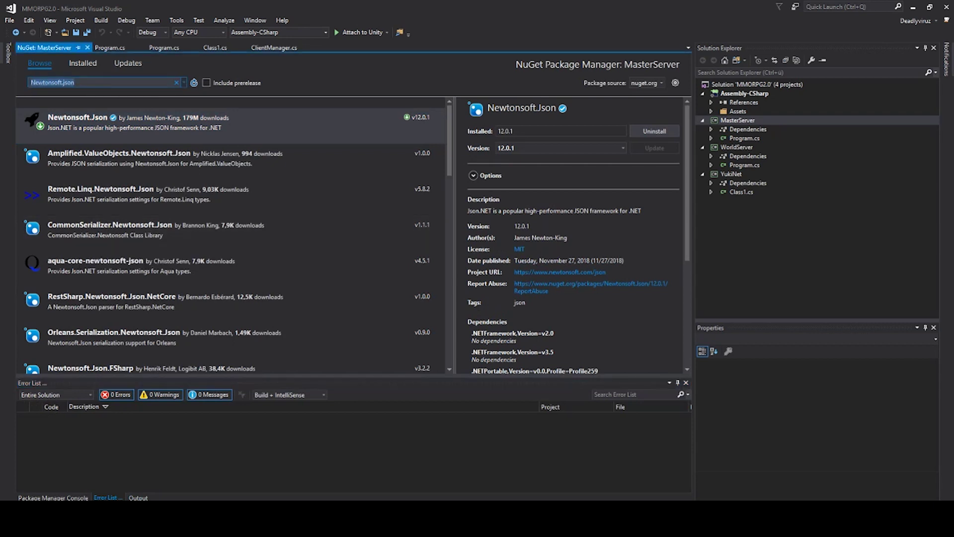
click(125, 83)
text(nlog)
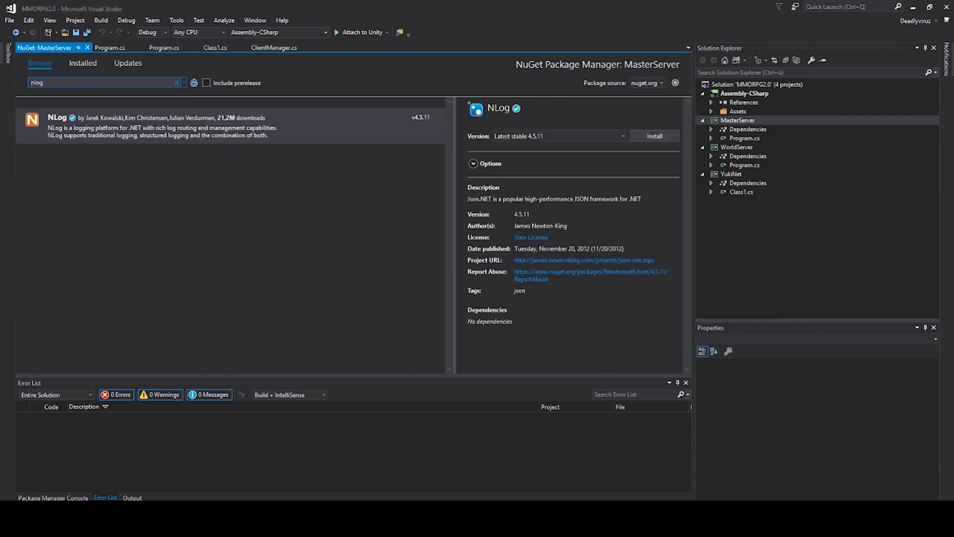
click(435, 117)
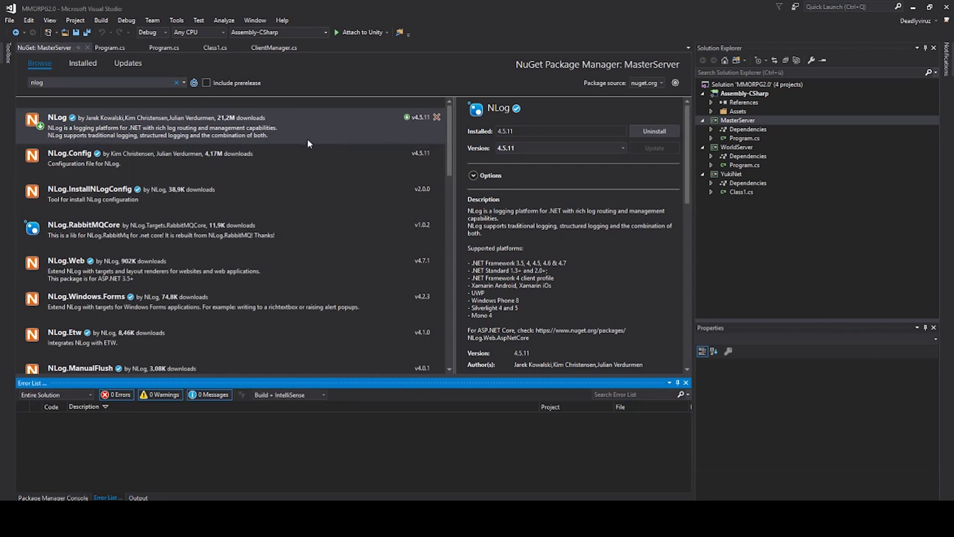
Step: Install the NLog.Config 4.5.11 package in the MasterServer project
click(121, 157)
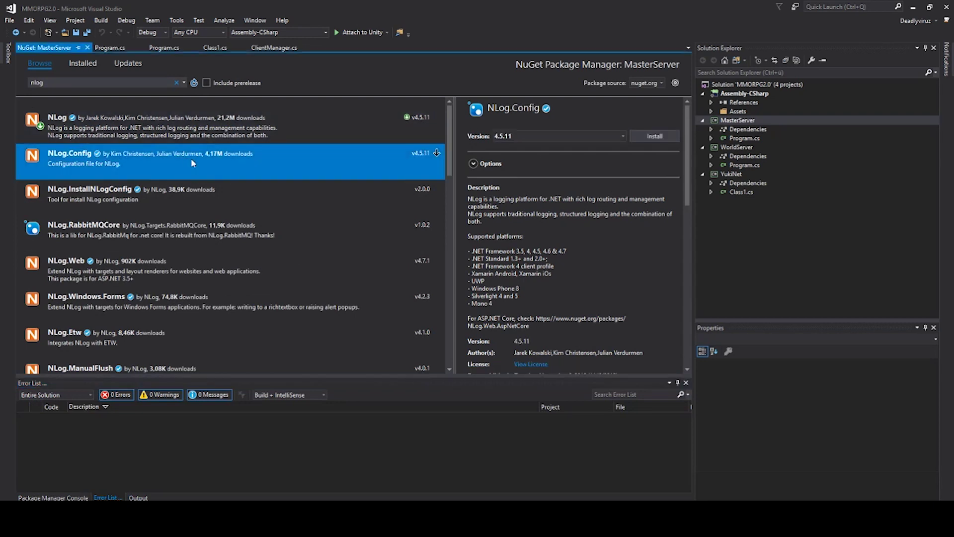
click(436, 152)
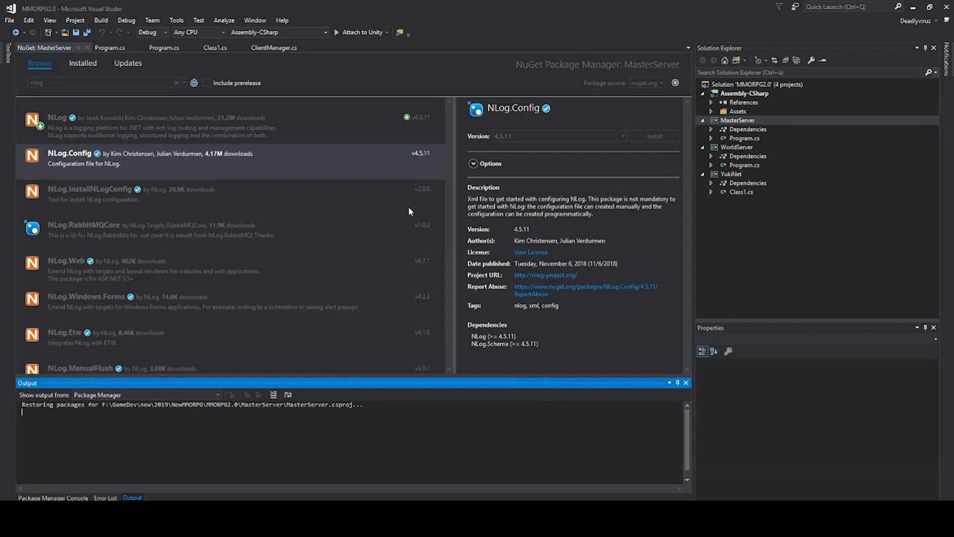
Step: Search for NLog.Extensions.Logging, install its version 1.4.0 in the MasterServer project, and close the package manager to return to the WorldServer Program.cs code
scroll(239, 213, down, 3)
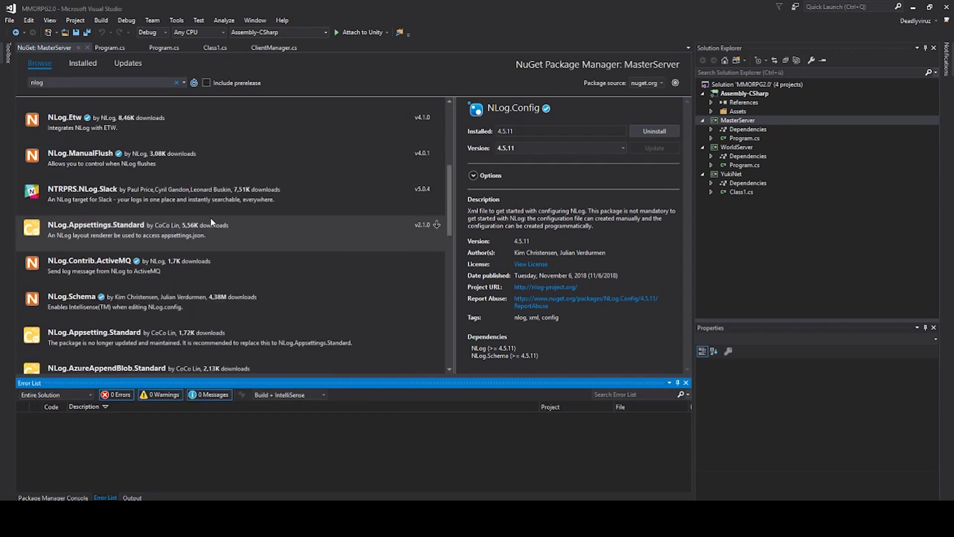
click(97, 83)
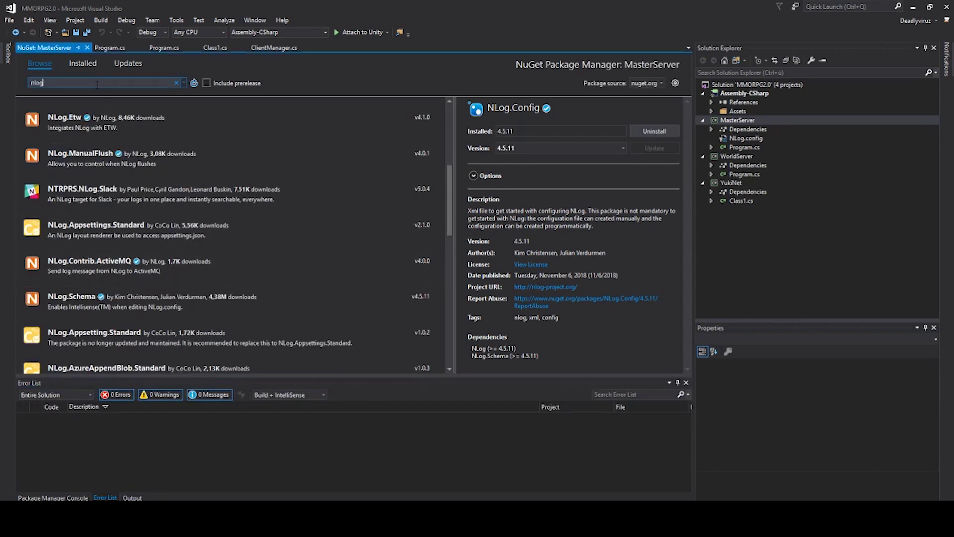
text(.ext)
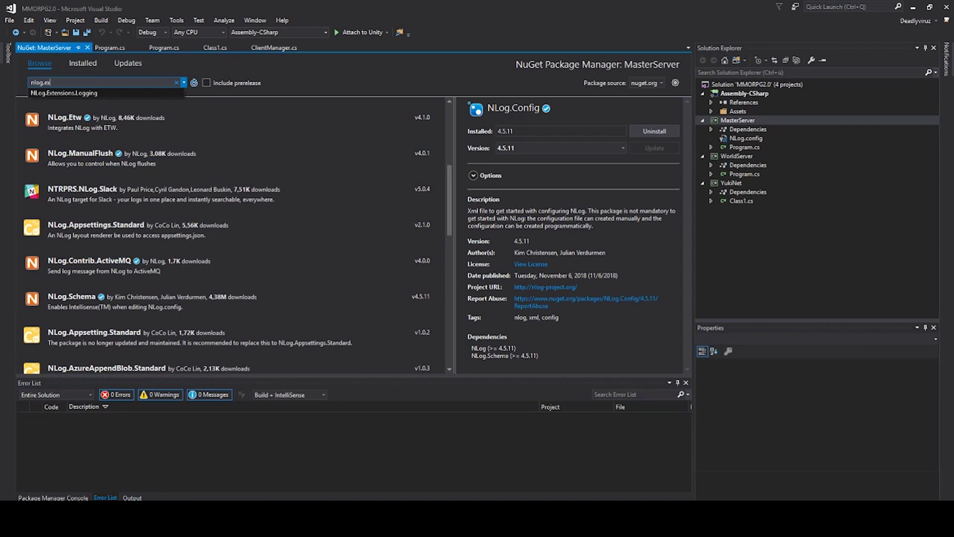
click(91, 93)
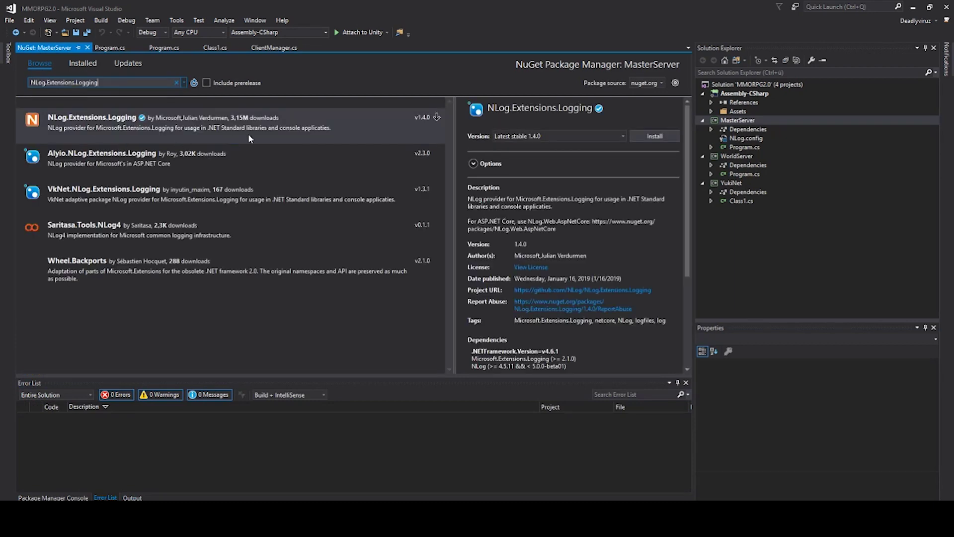
click(249, 132)
click(437, 118)
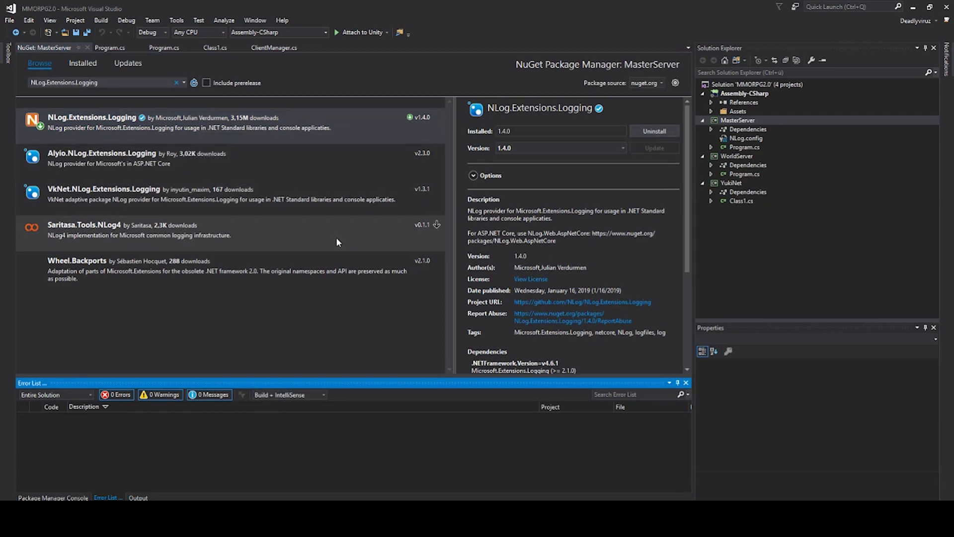
click(87, 48)
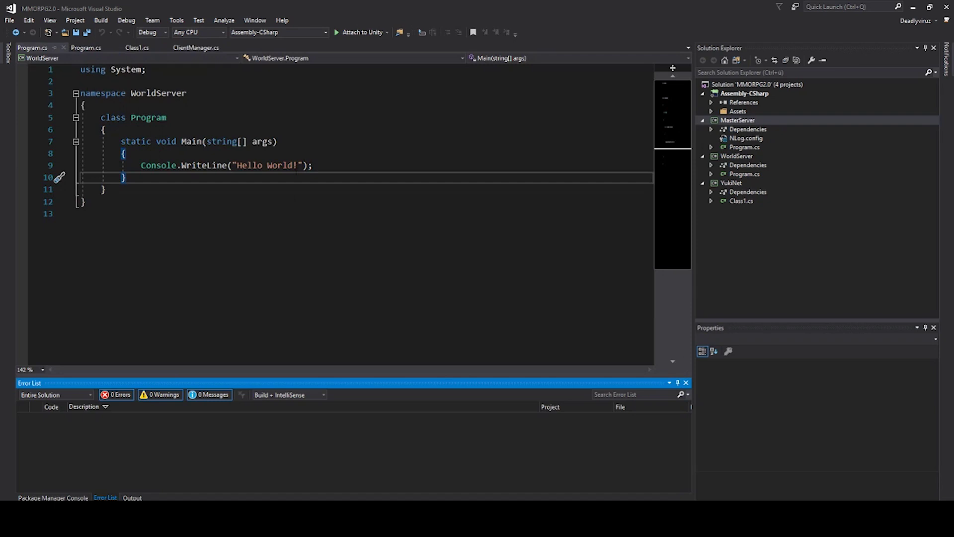
click(423, 164)
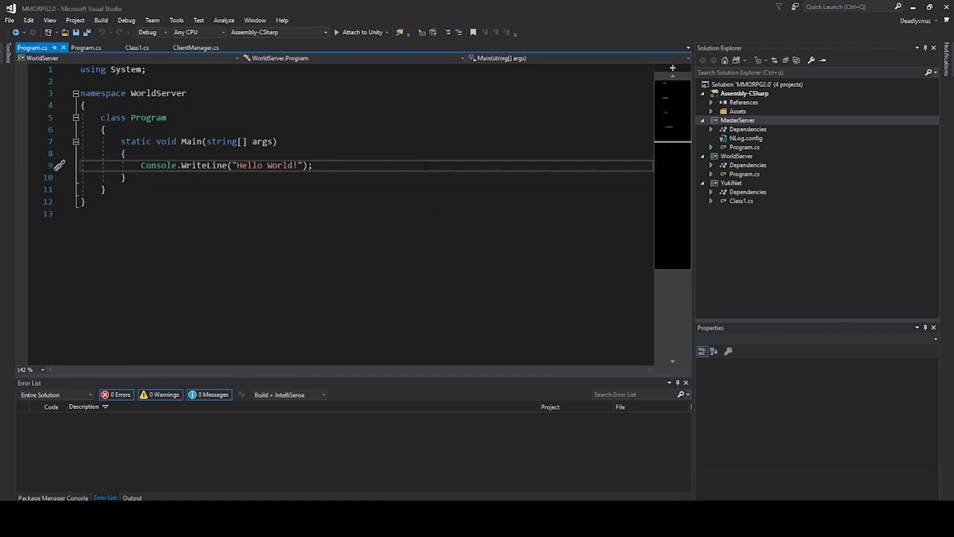